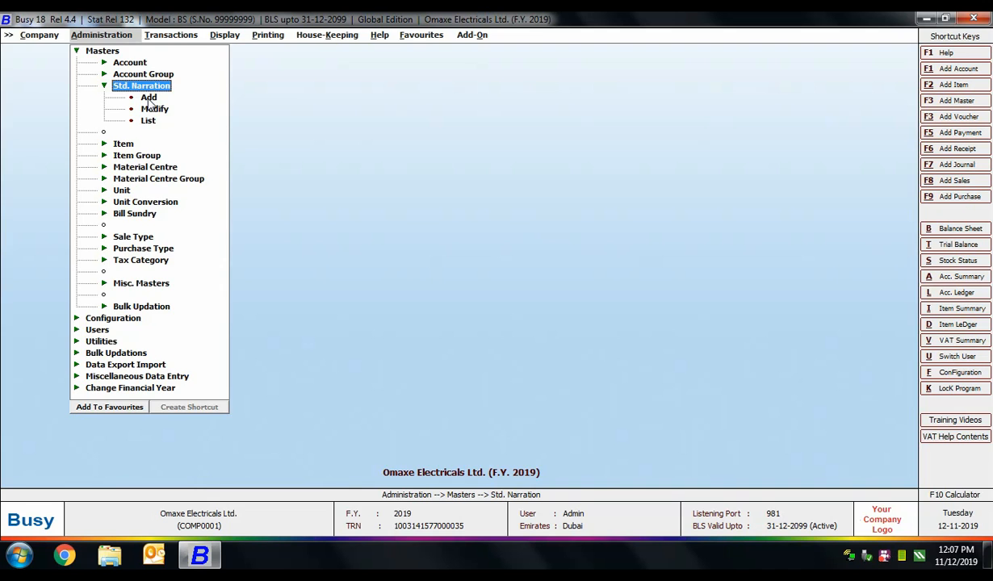
Step: Start a Sales standard narration reading 'Being goods sold on Credit basis'
click(149, 100)
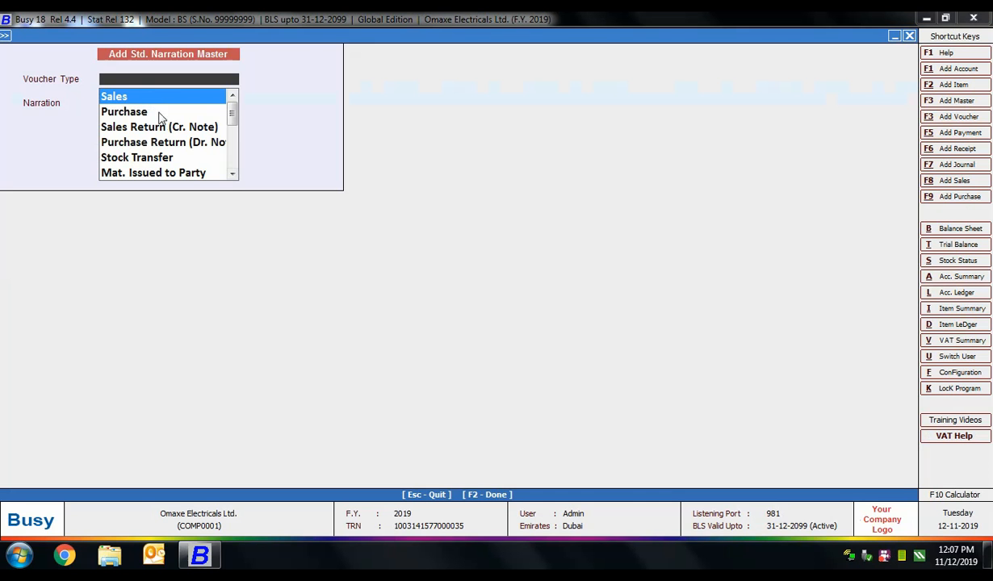
click(143, 97)
text(Be)
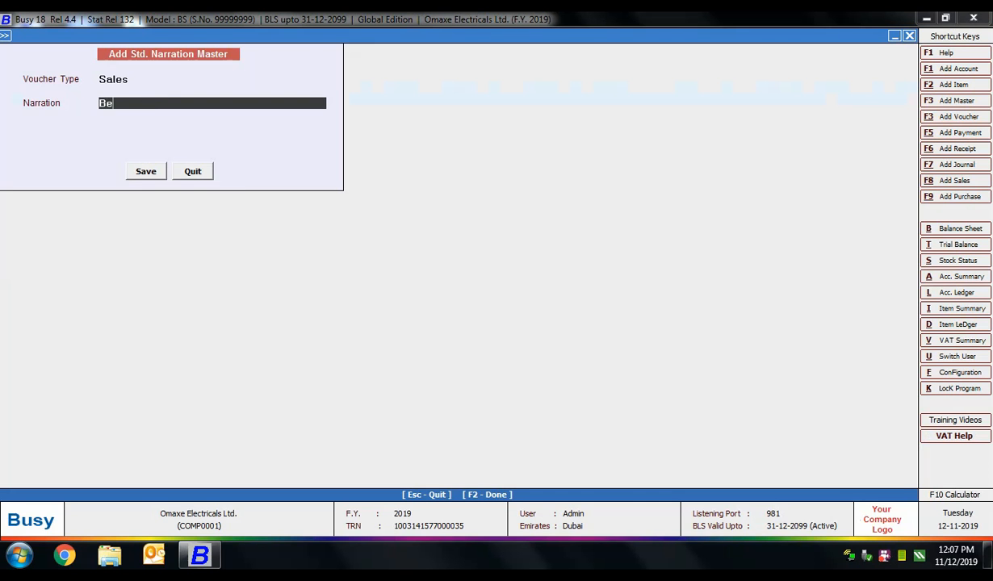
text(ing goods sold on C)
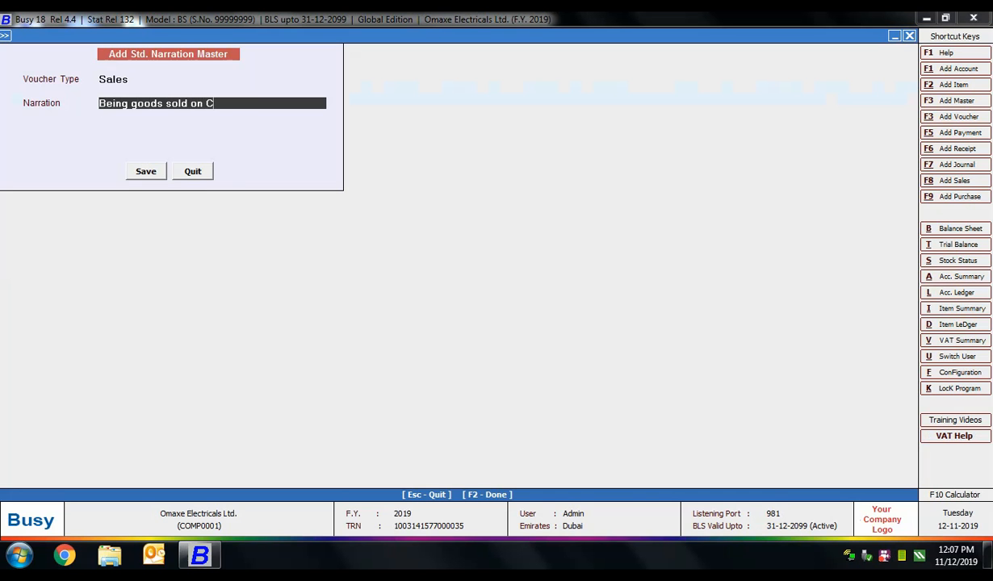
text(redit basis)
Step: Save the Sales narration 'Being goods sold on Credit basis'
click(149, 171)
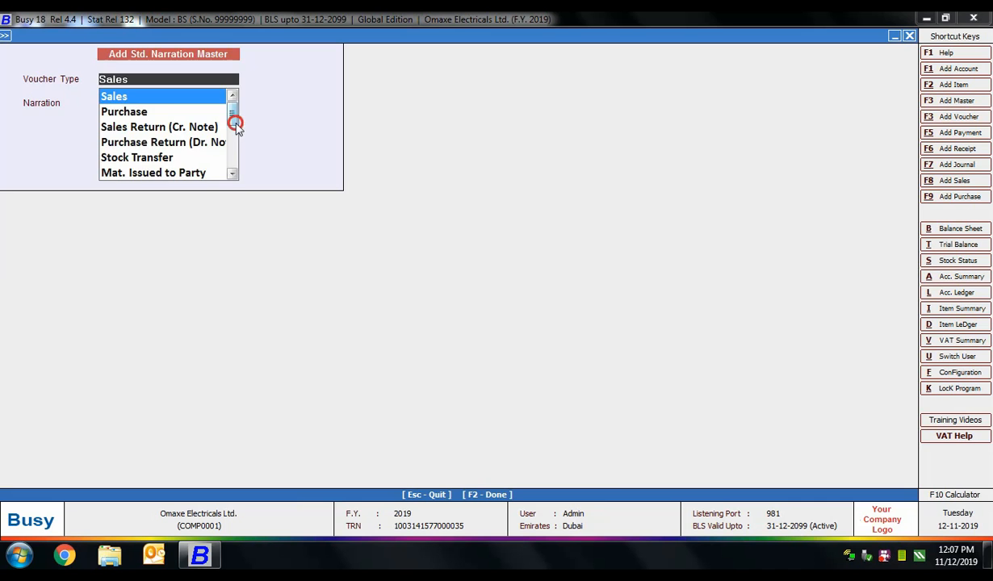
click(235, 124)
click(235, 124)
click(235, 125)
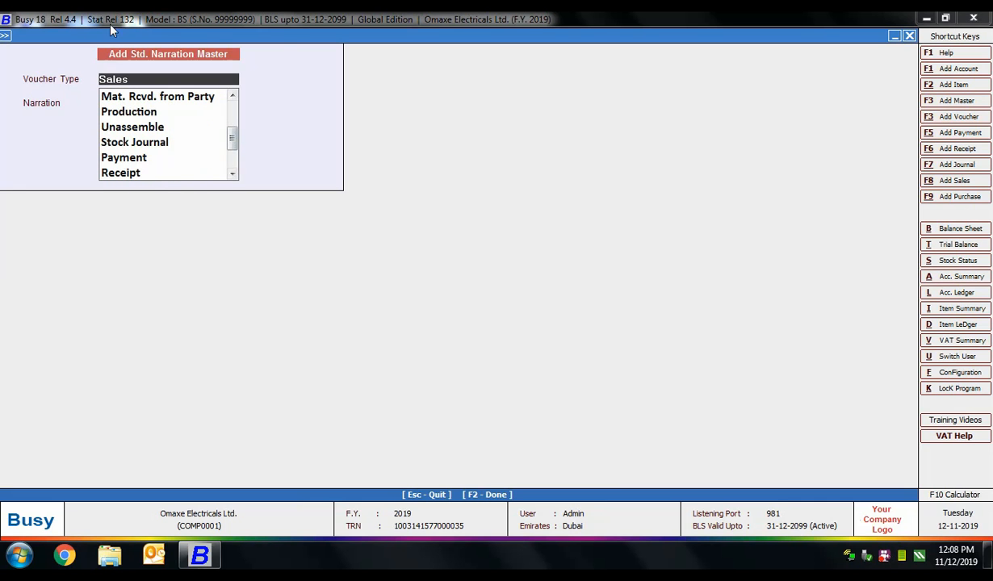
Step: Add and save a Receipt narration reading 'Cheque Subject to Realisation'
click(136, 174)
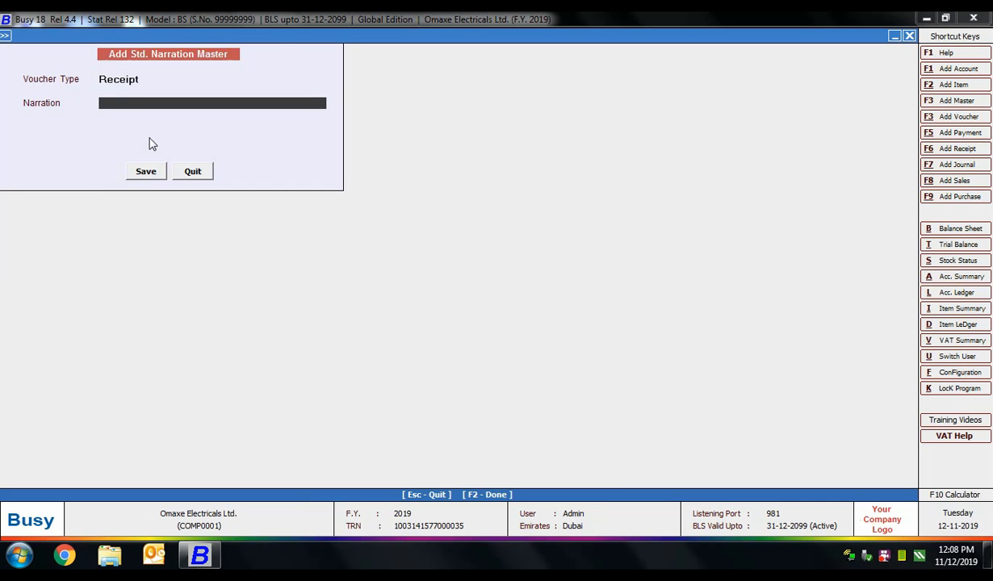
text(Cheque Subject to Realisation)
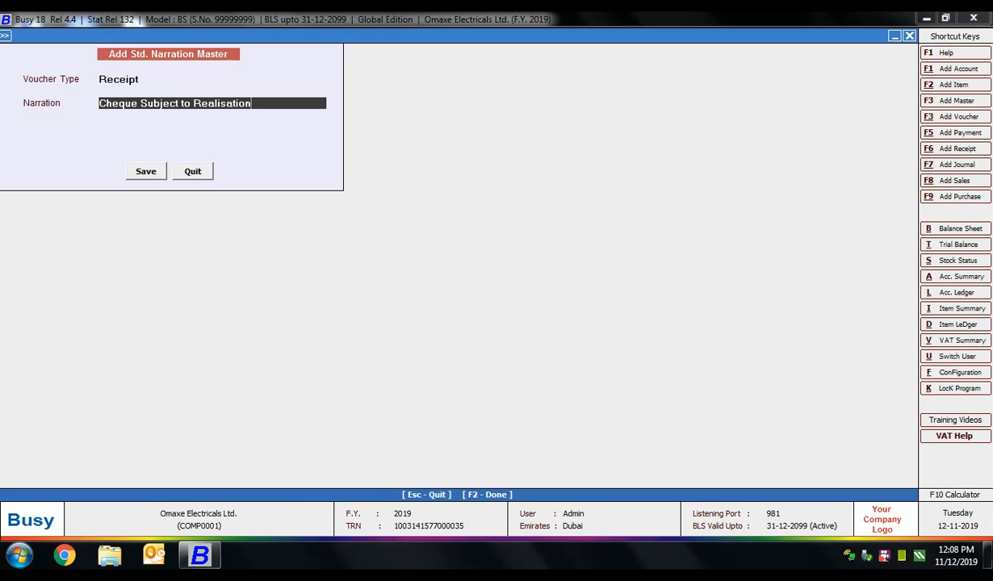
click(146, 171)
Step: Close the standard narration form without adding another narration
click(153, 173)
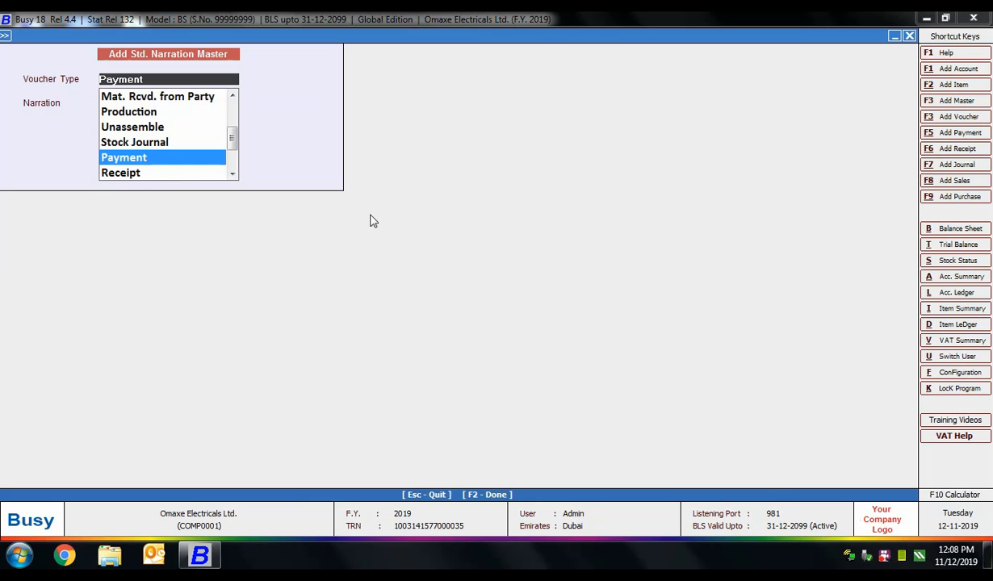
key(Escape)
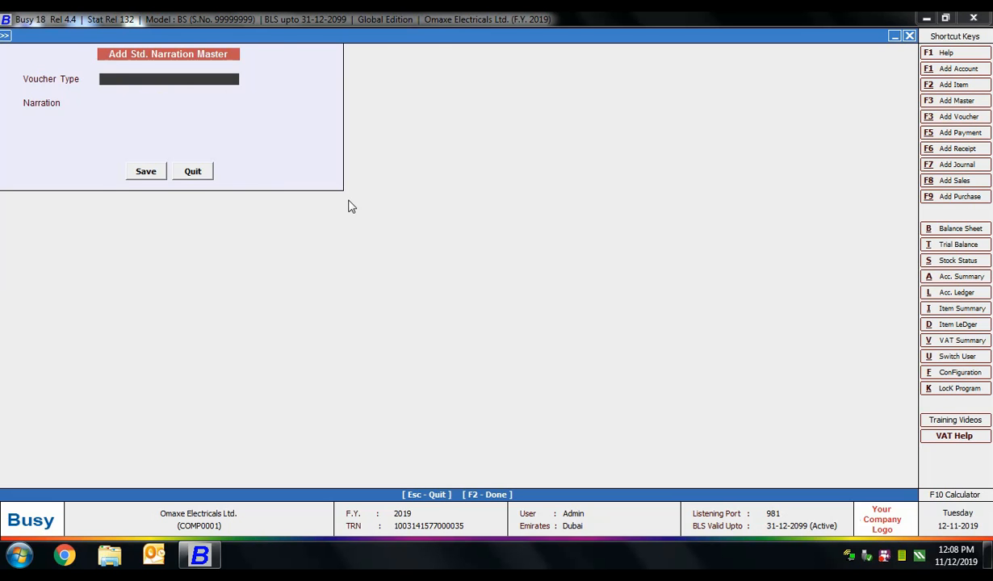
key(Escape)
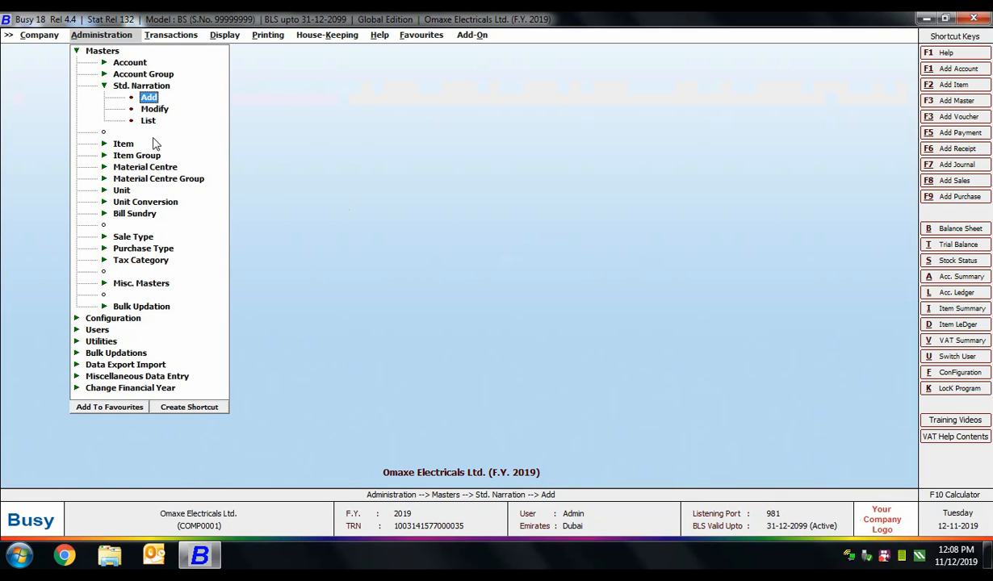
Step: Enter material centre 'D.C. Tower - Outlet' in group Retail Outlet - North with stock account Stock
key(Escape)
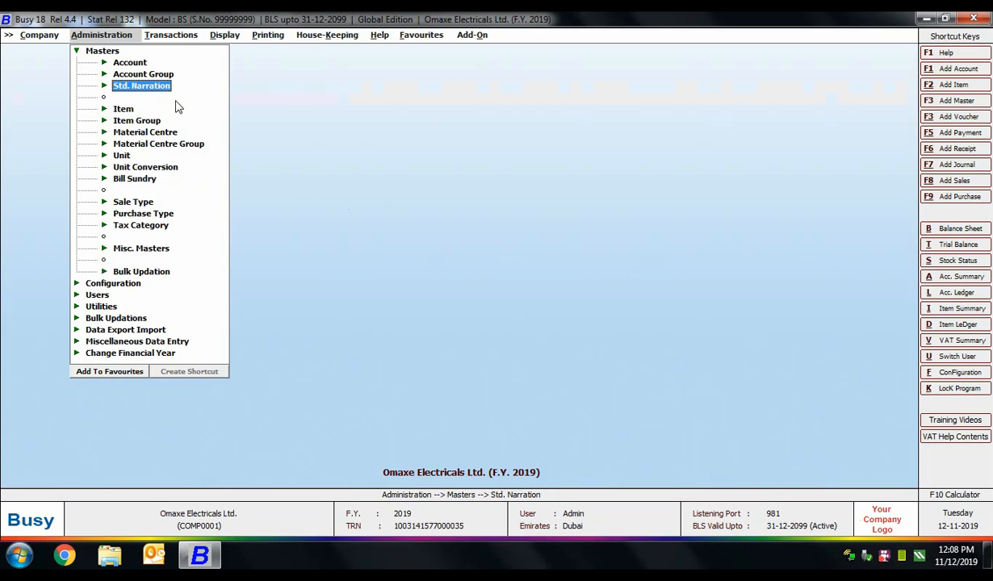
click(128, 131)
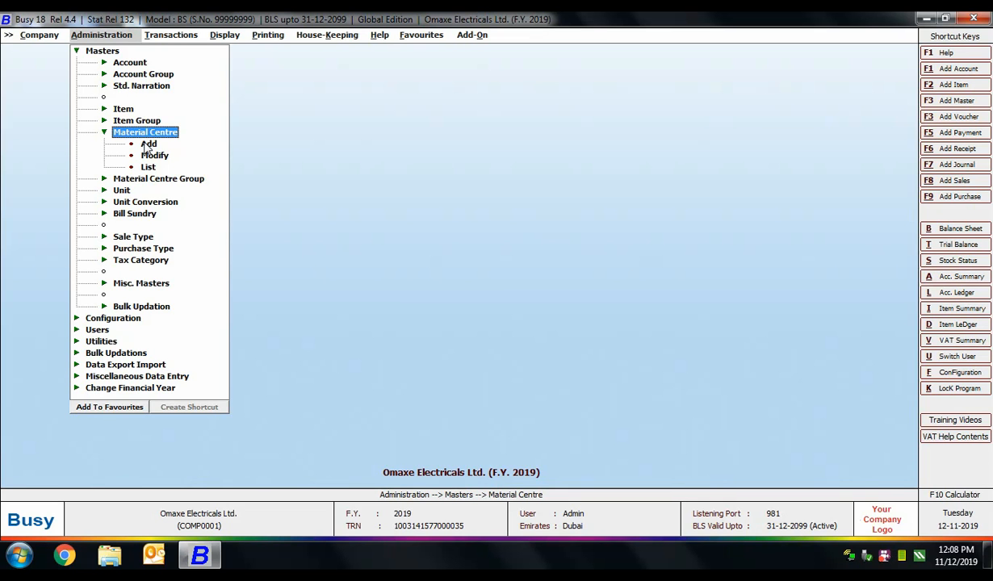
click(148, 145)
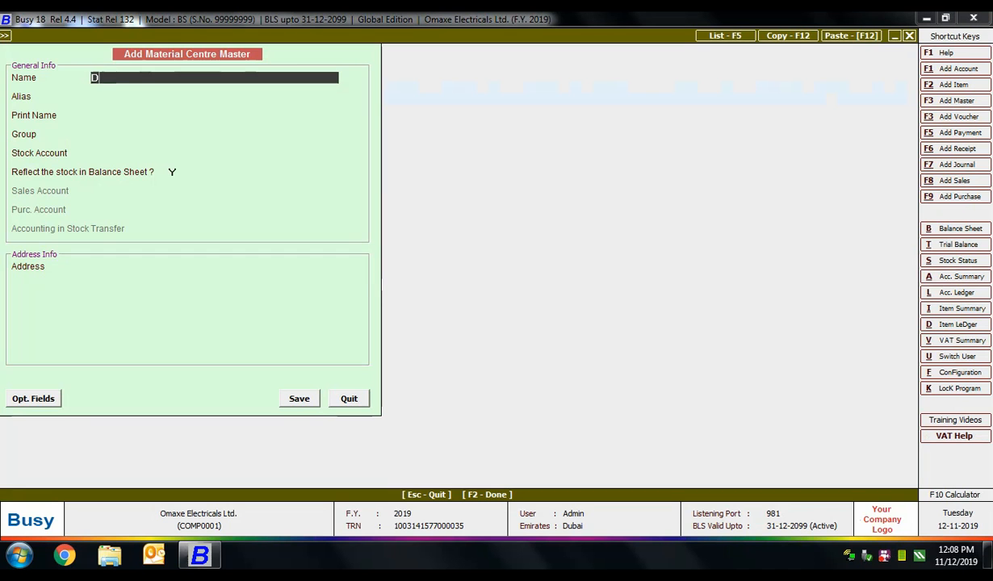
text(D.C. Tower - Outlet)
key(Return)
key(Return)
key(Return)
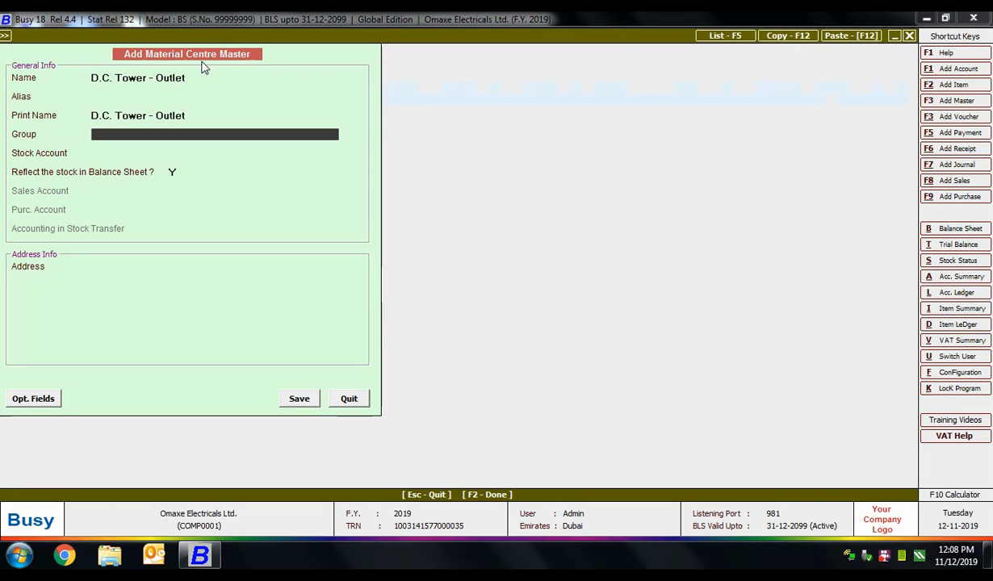
key(Down)
key(Down)
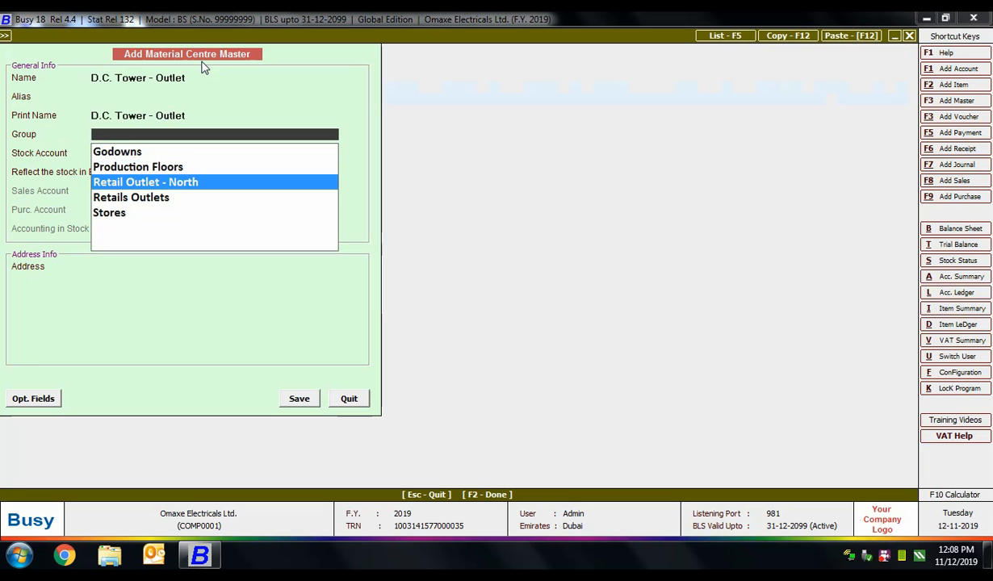
key(Return)
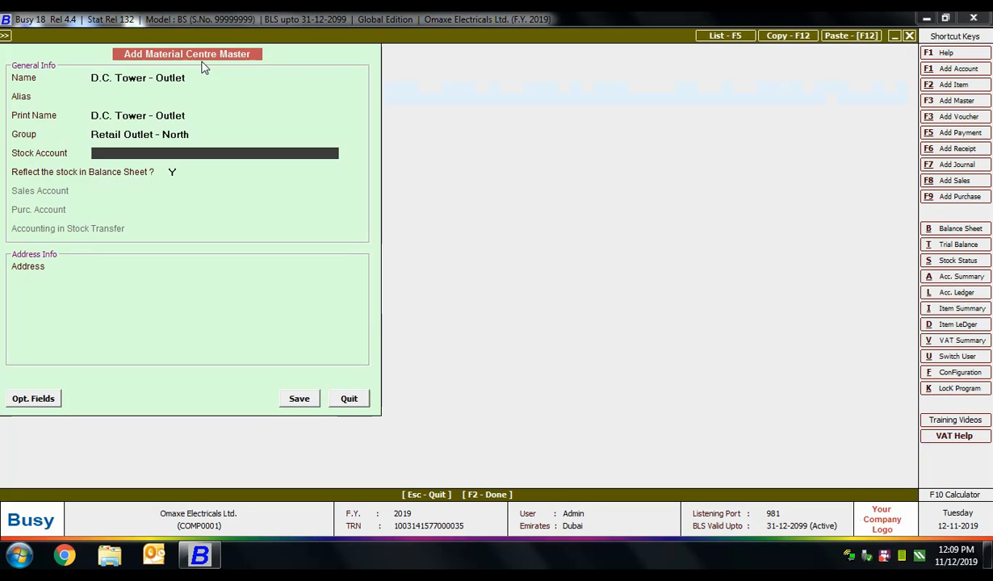
text(stock)
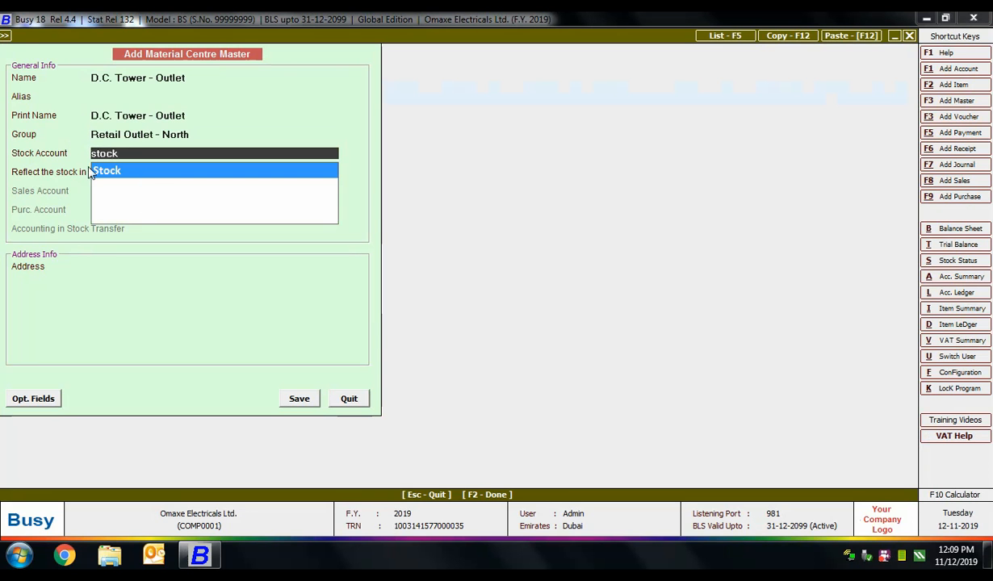
click(146, 175)
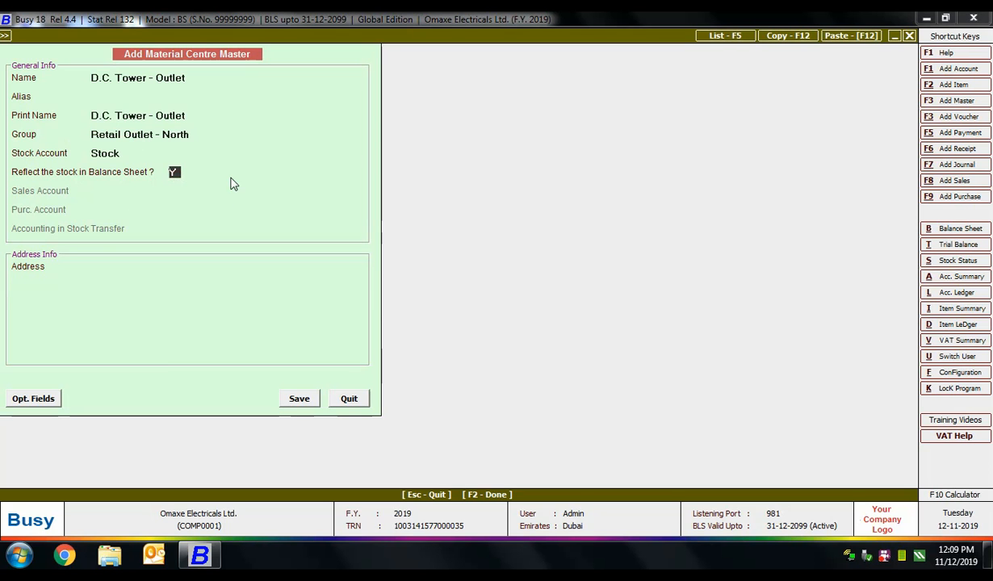
key(Up)
Step: Set Reflect in Balance Sheet to Y, save D.C. Tower - Outlet, and close the form
key(Return)
text(N)
text(Y)
click(104, 269)
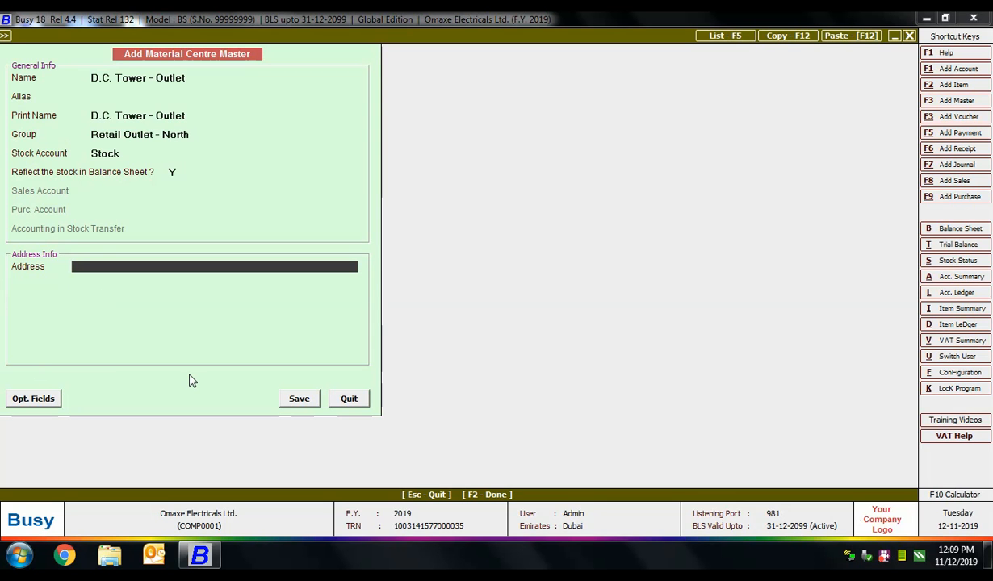
click(300, 398)
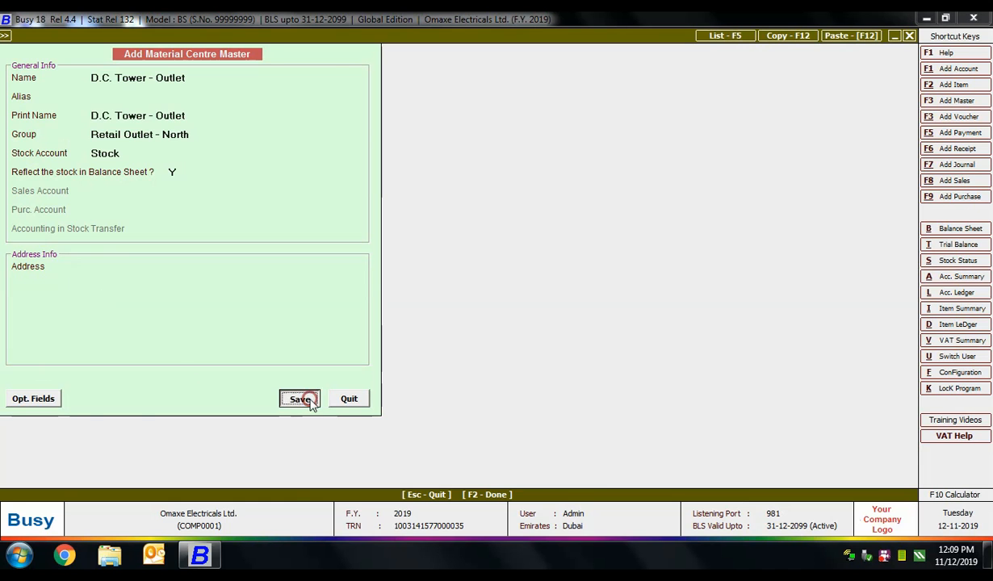
key(Escape)
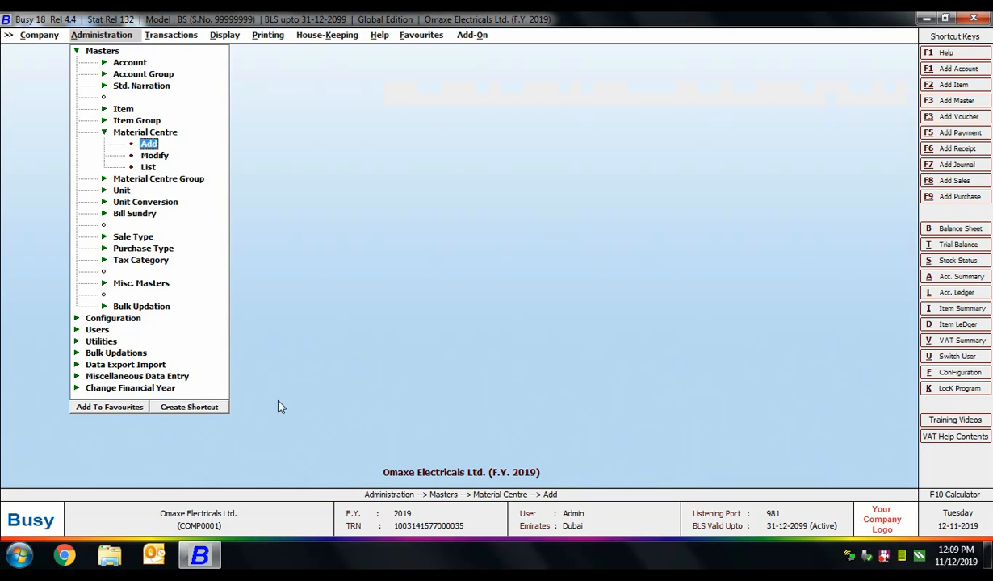
Step: Add and save a unit named Bags, then close the unit form
key(Escape)
click(121, 155)
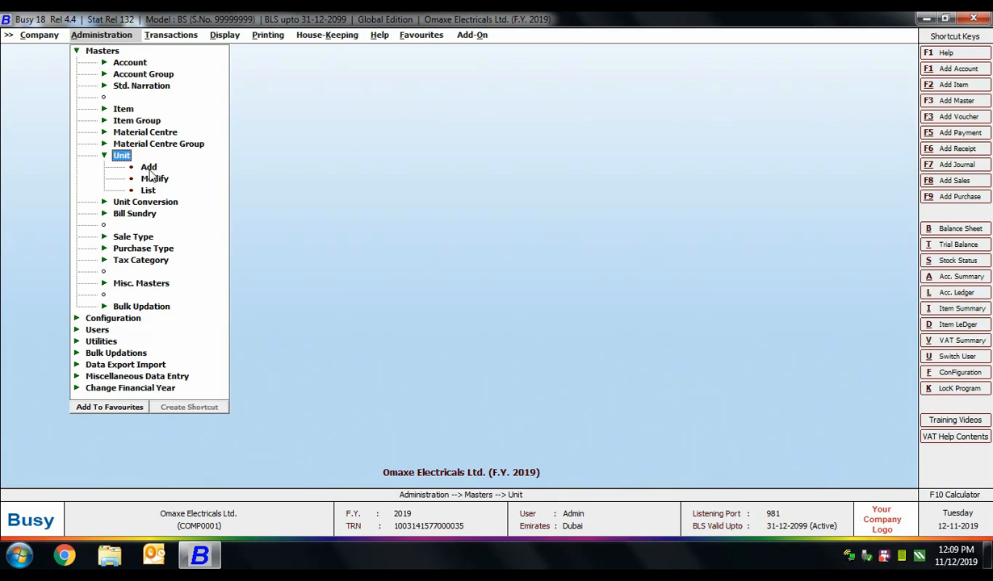
click(148, 168)
text(Bags)
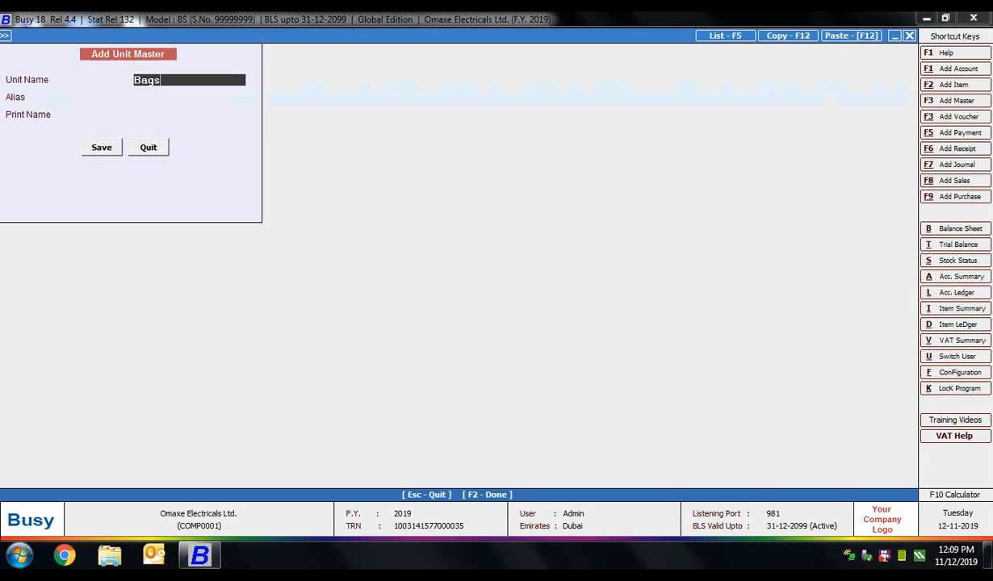
key(Return)
key(Return)
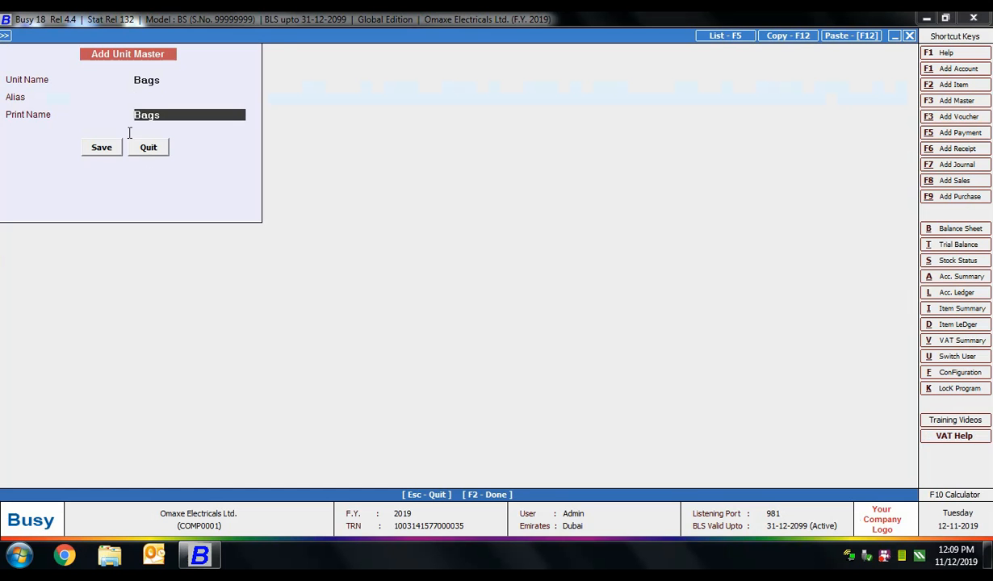
click(99, 146)
key(Escape)
key(Return)
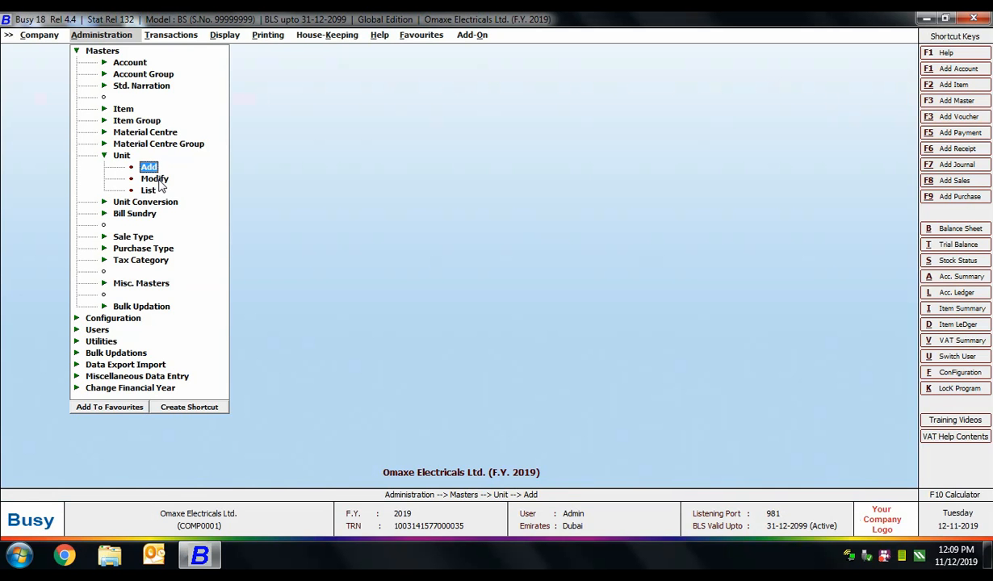
Step: Check the unit list for Bags, then expand the Unit Conversion options
click(155, 179)
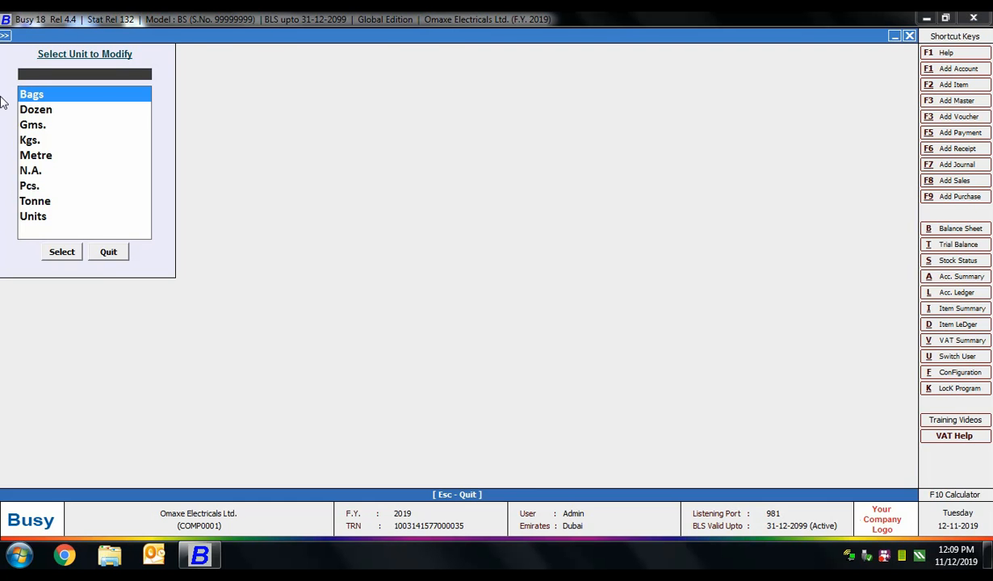
key(Escape)
key(Escape)
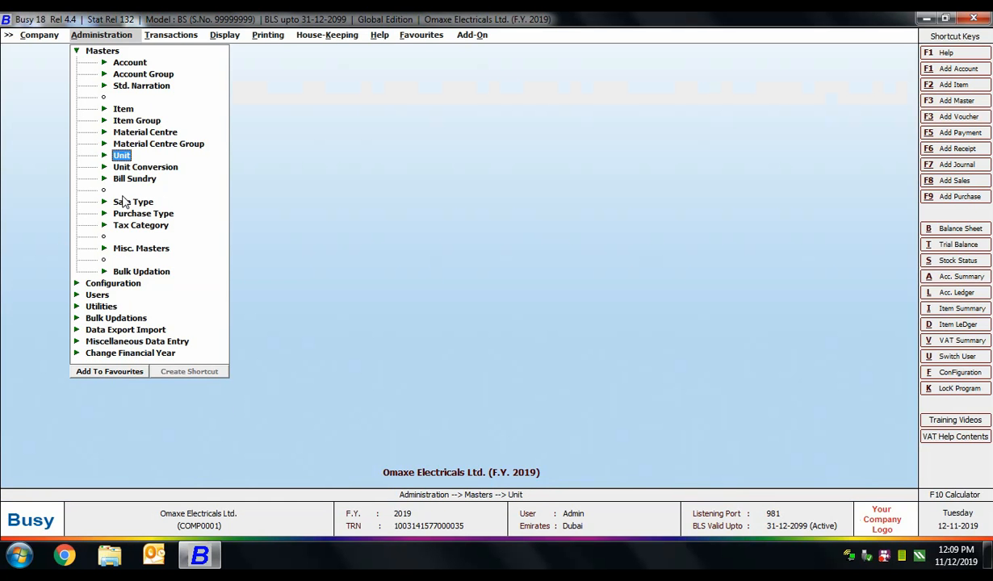
click(135, 166)
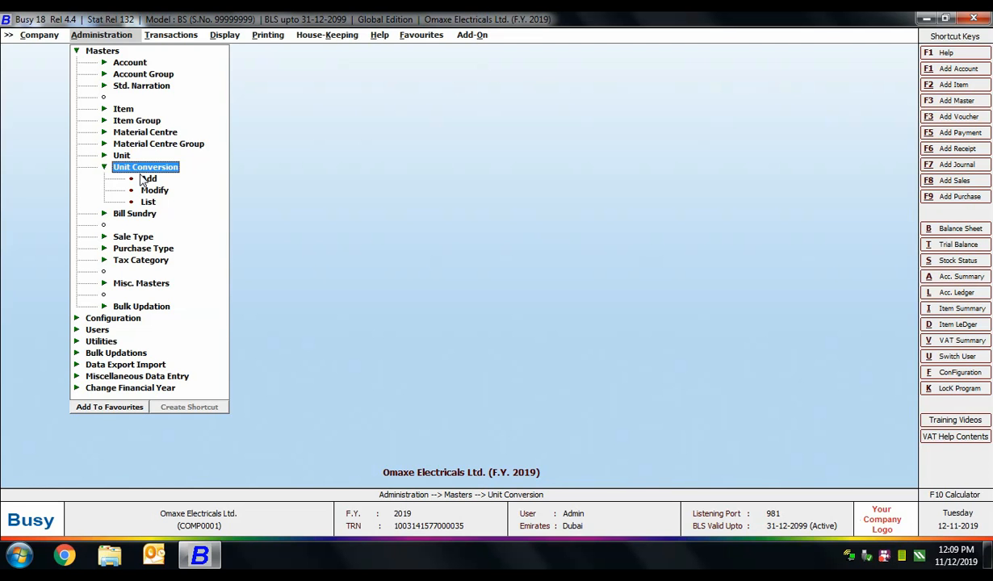
Step: Save a unit conversion from Bags to Kgs. with conversion factor 20
click(145, 178)
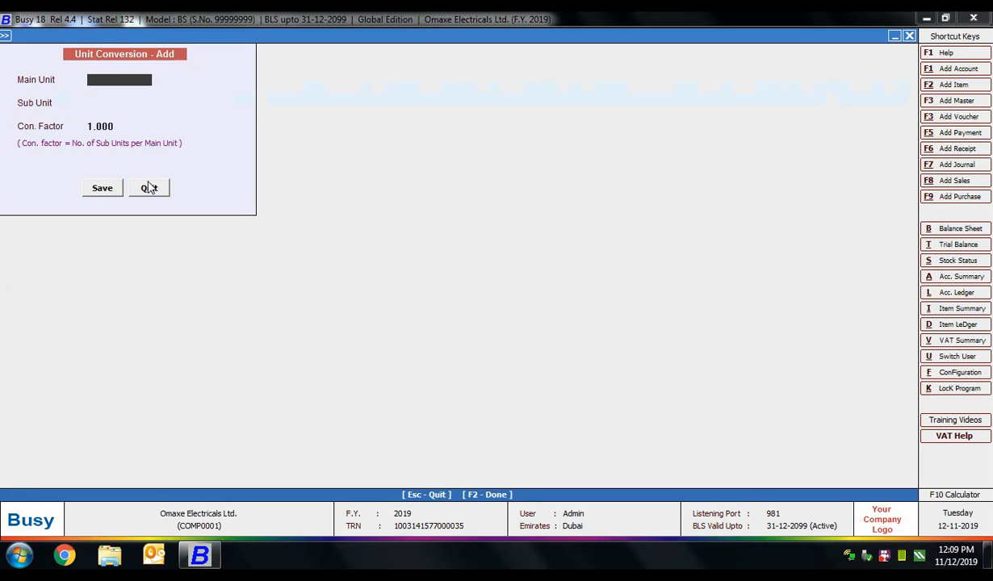
text(Bags)
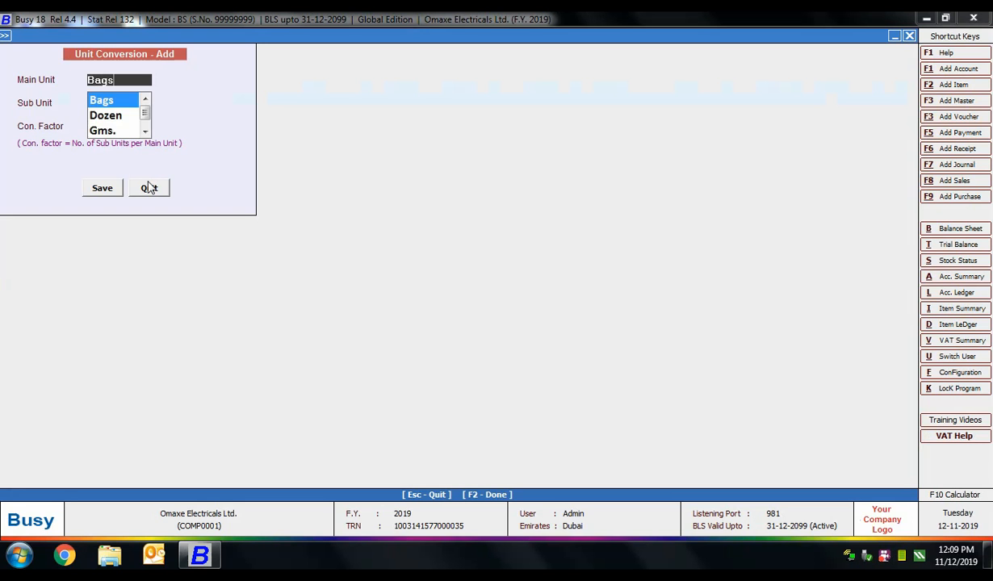
key(Return)
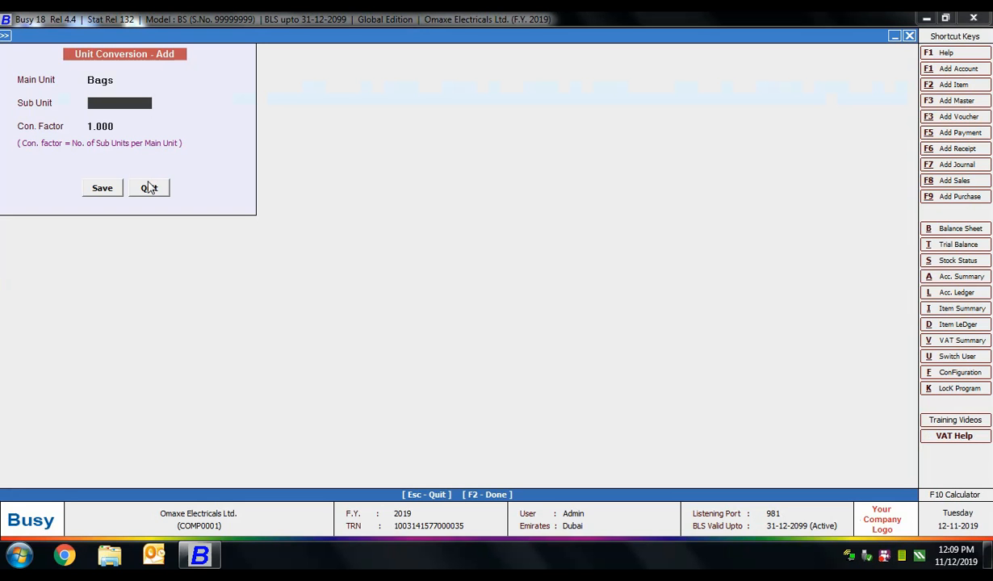
text(kgs)
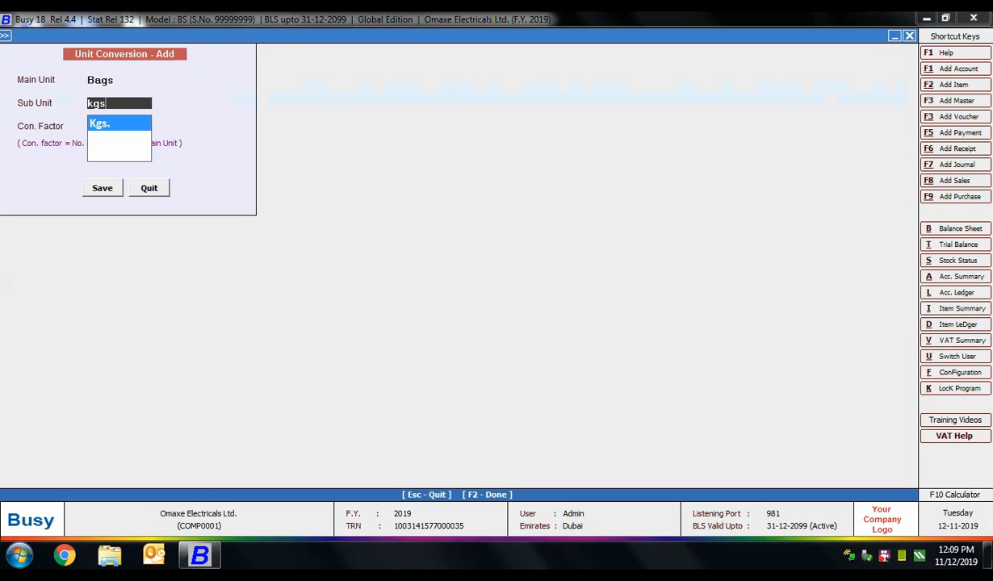
key(Return)
text(20)
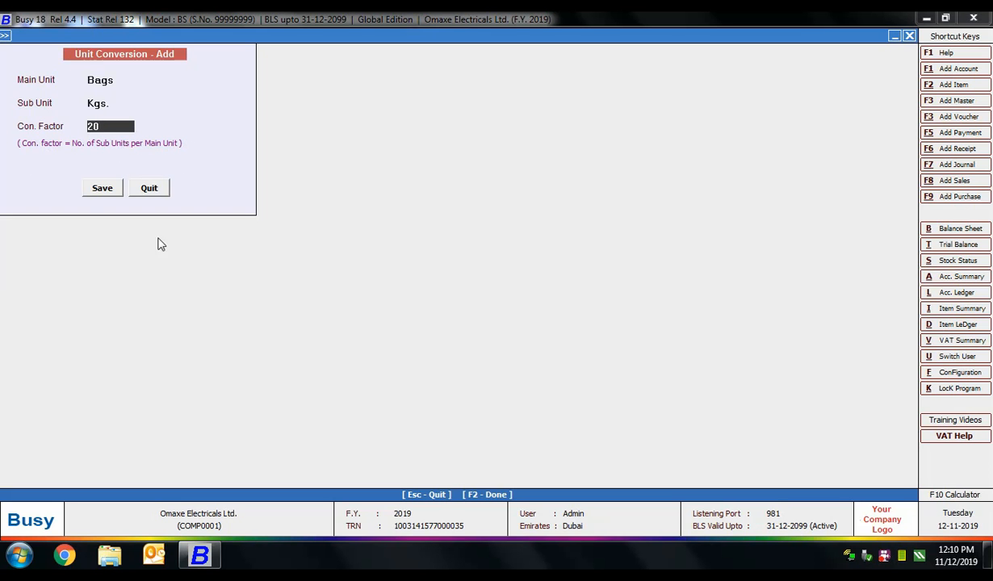
click(104, 188)
key(Escape)
key(Escape)
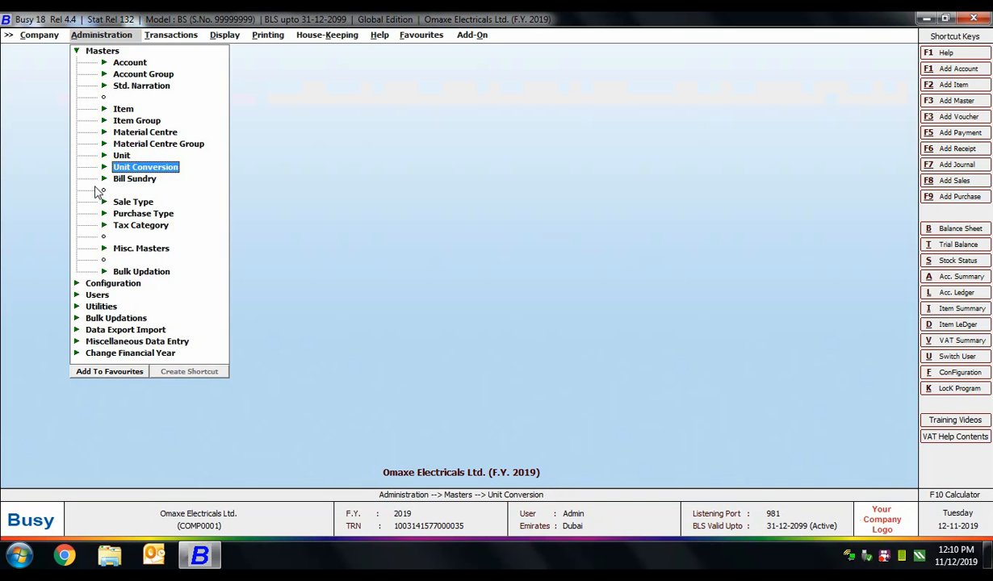
Step: Start a new discount structure named 'Discount Structure'
click(108, 249)
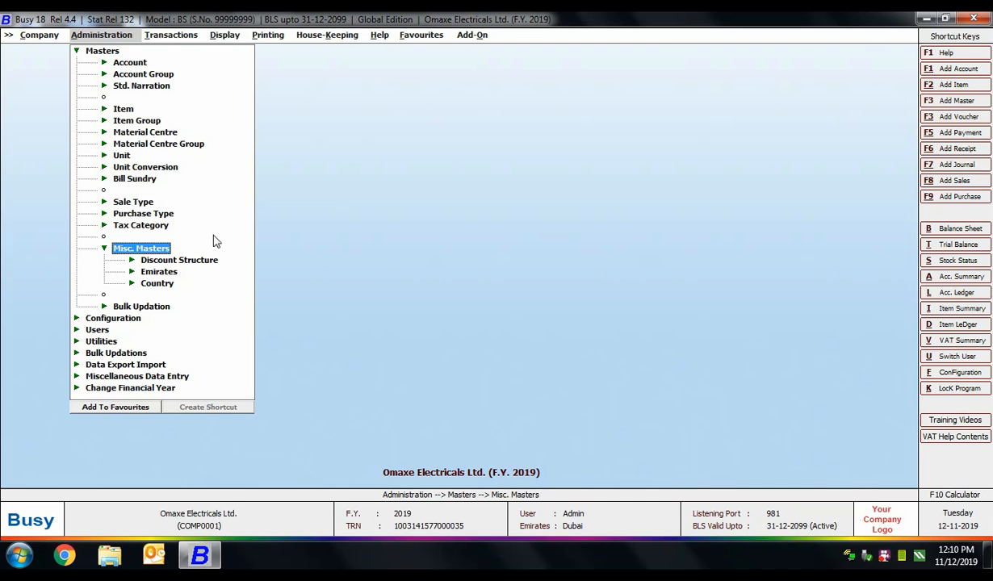
click(180, 260)
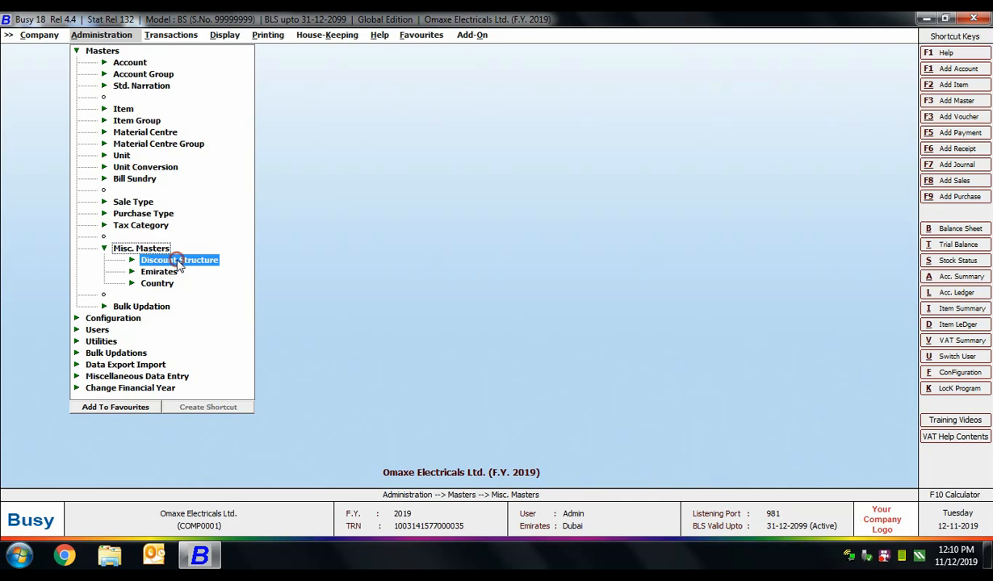
click(172, 272)
text(D)
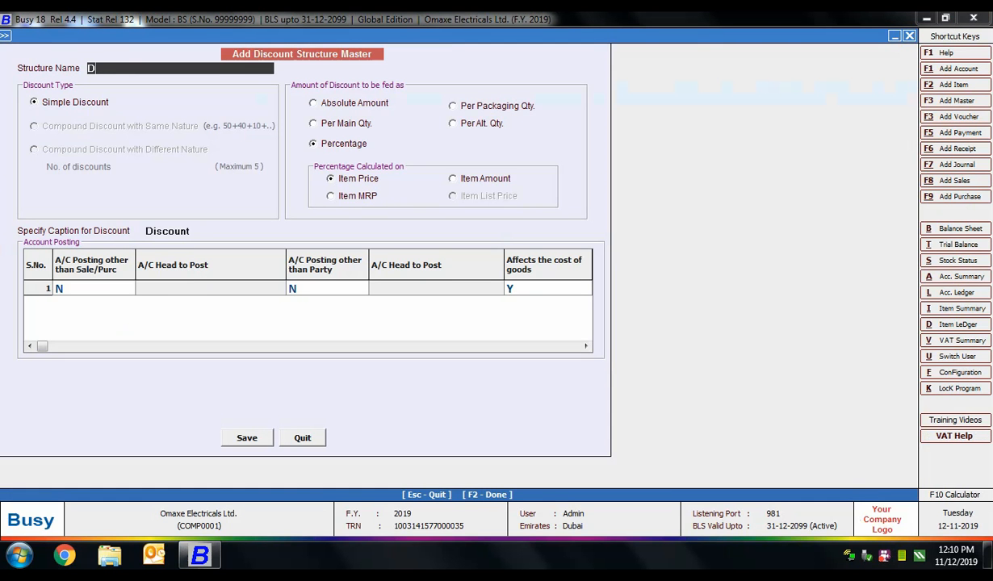
text(iscount Structure)
key(Return)
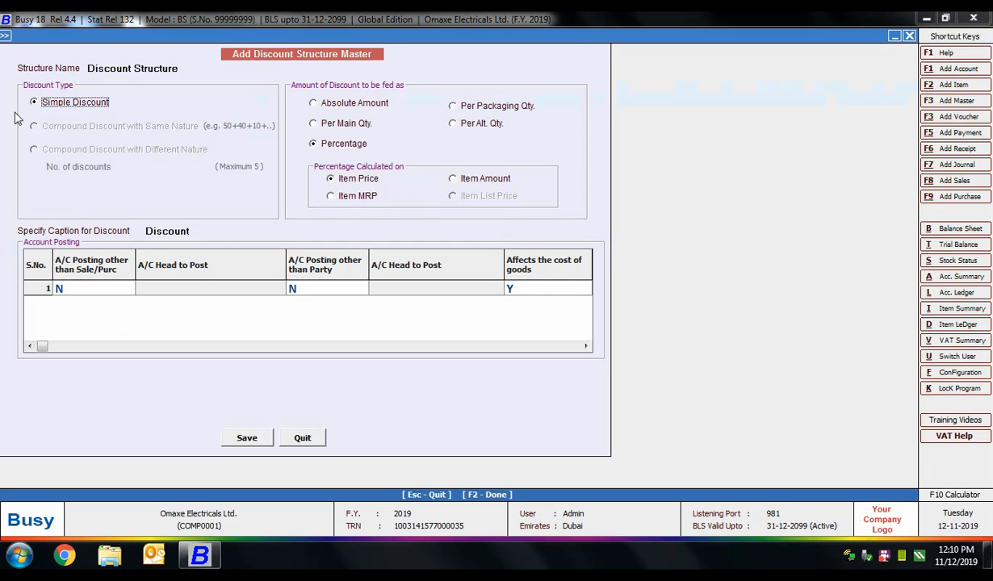
Step: Set the discount to be fed as a percentage calculated on Item Price
click(339, 100)
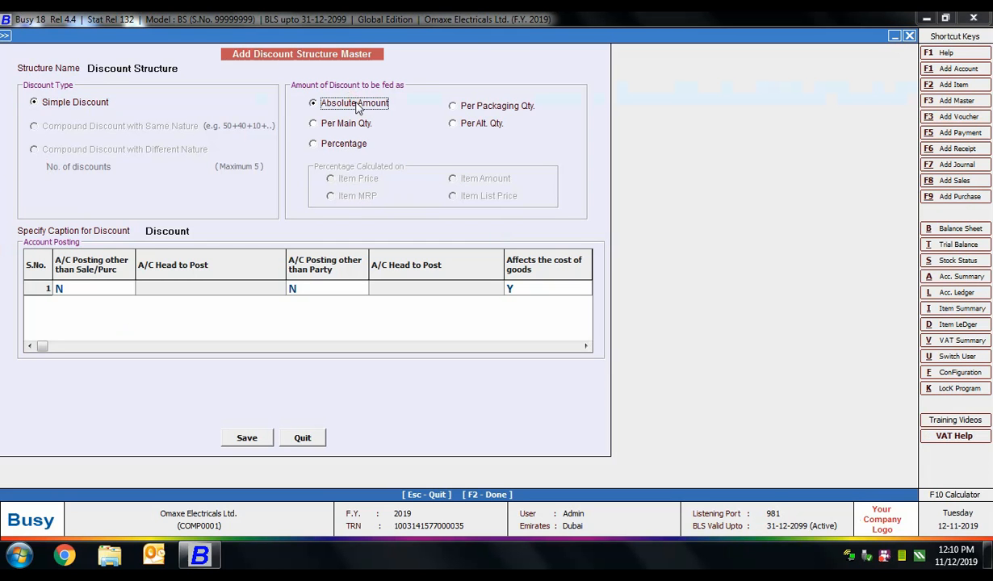
click(453, 104)
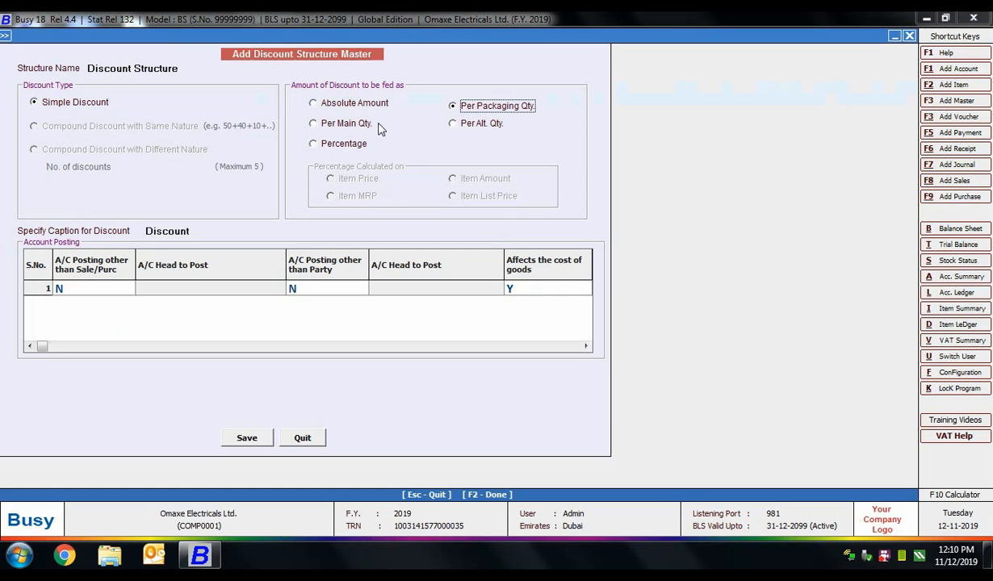
click(345, 124)
click(472, 125)
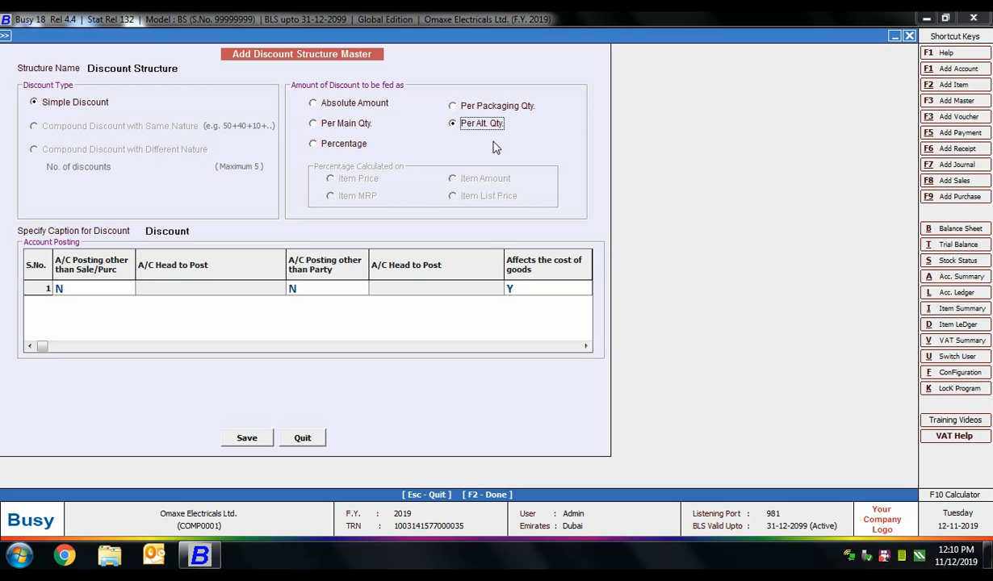
click(315, 142)
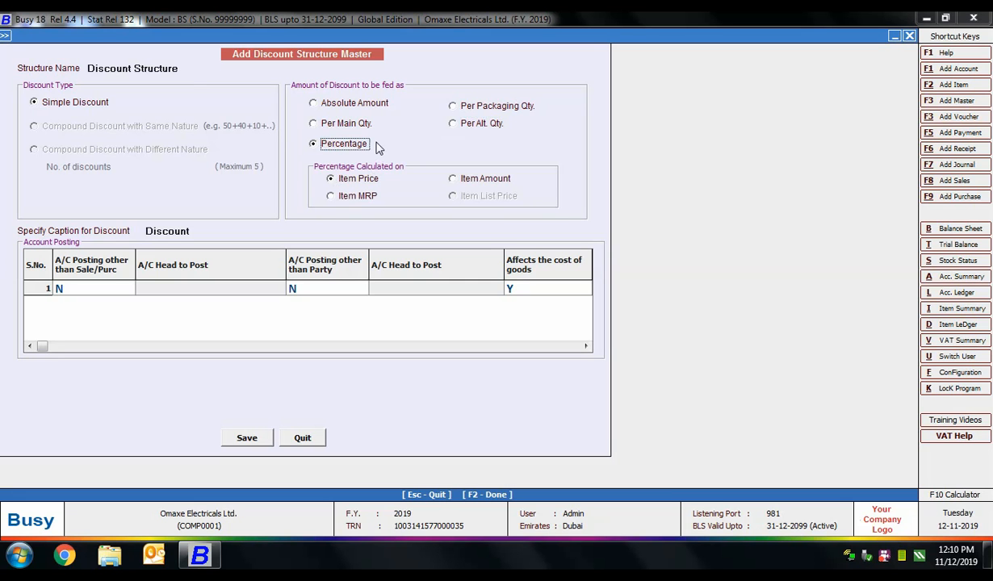
click(333, 201)
click(453, 179)
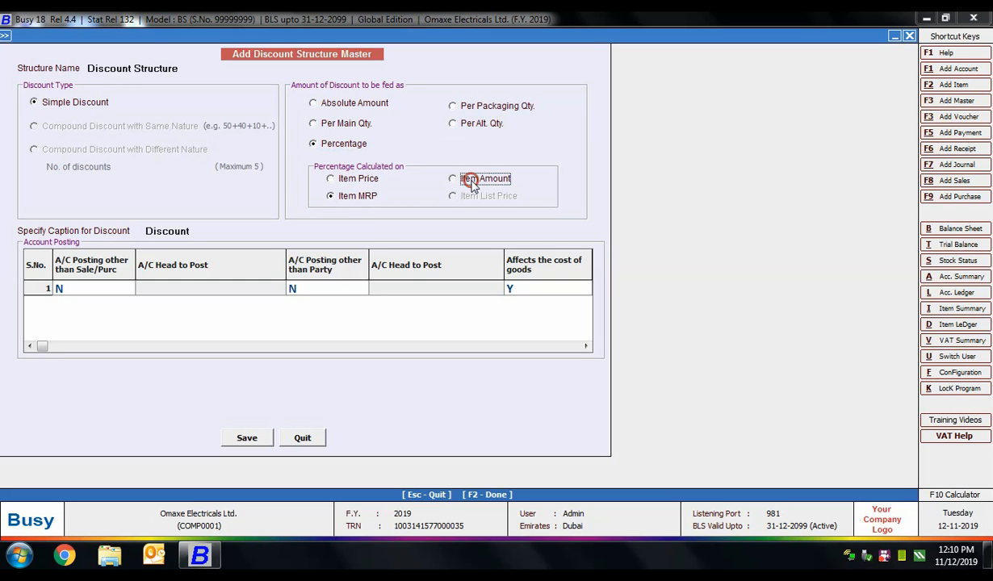
click(360, 181)
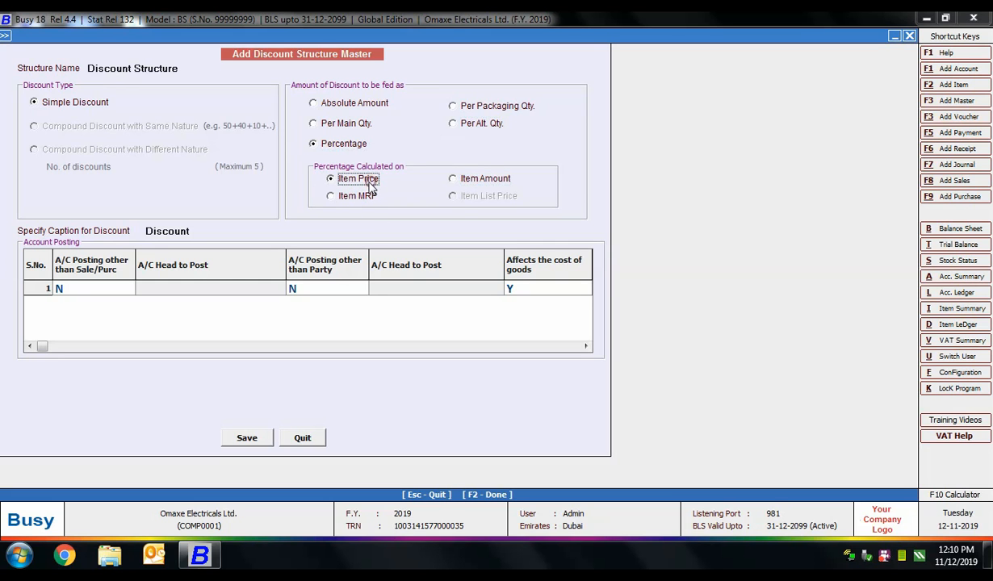
Step: Set the posting-other-than-sale/purchase and other-than-party flags to N and save the structure
click(73, 288)
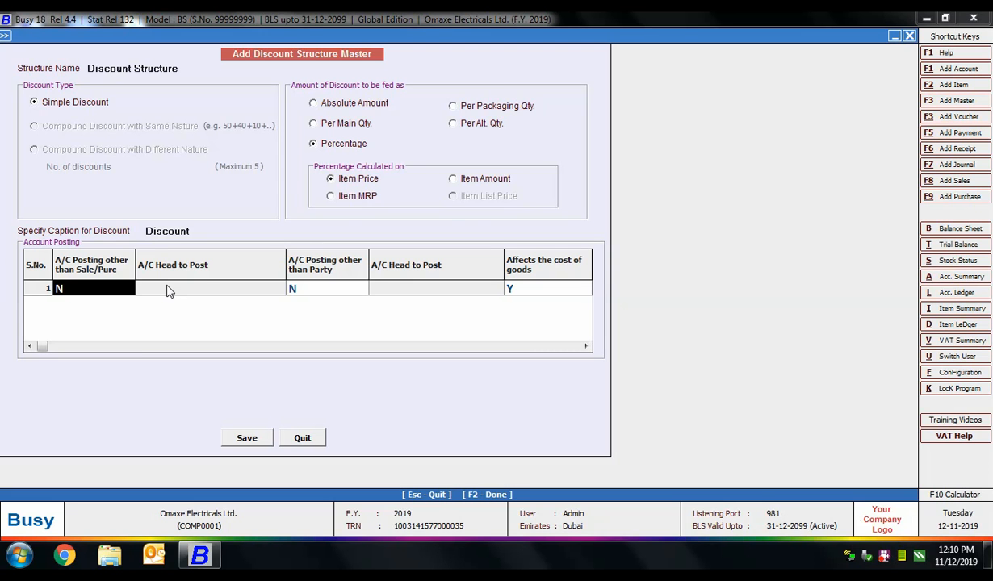
text(y)
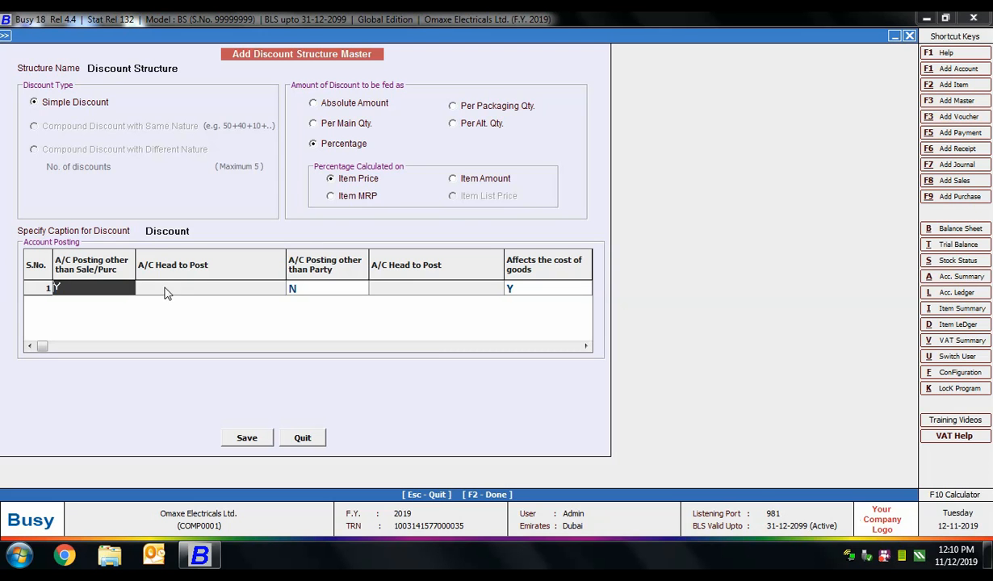
key(Return)
text(y)
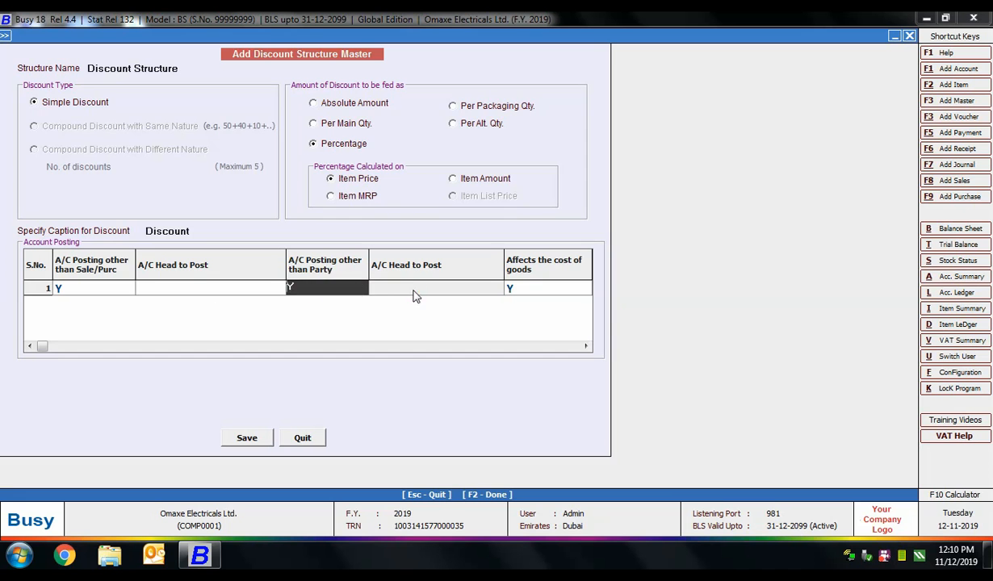
key(Return)
click(541, 289)
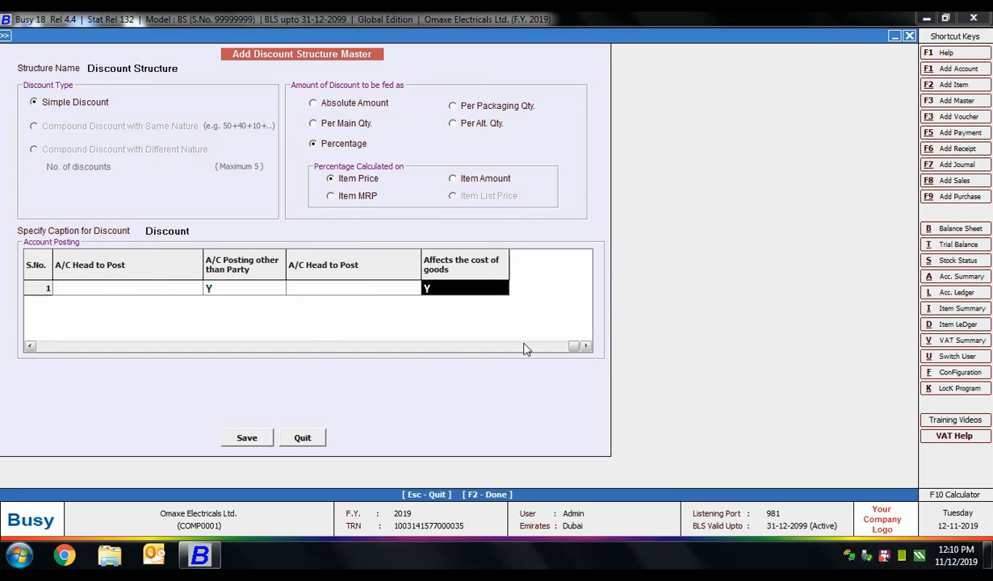
click(570, 348)
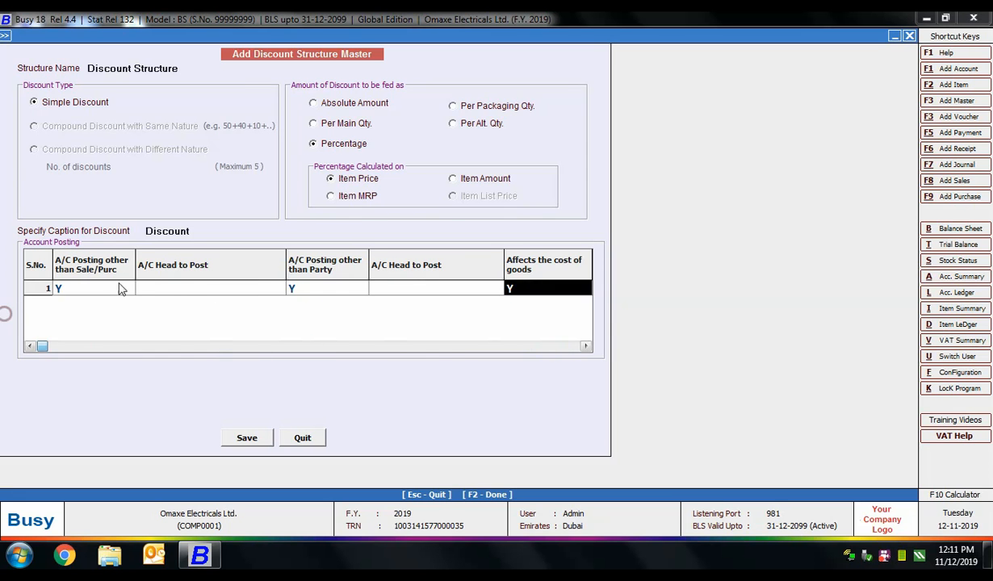
click(91, 284)
text(n)
click(318, 285)
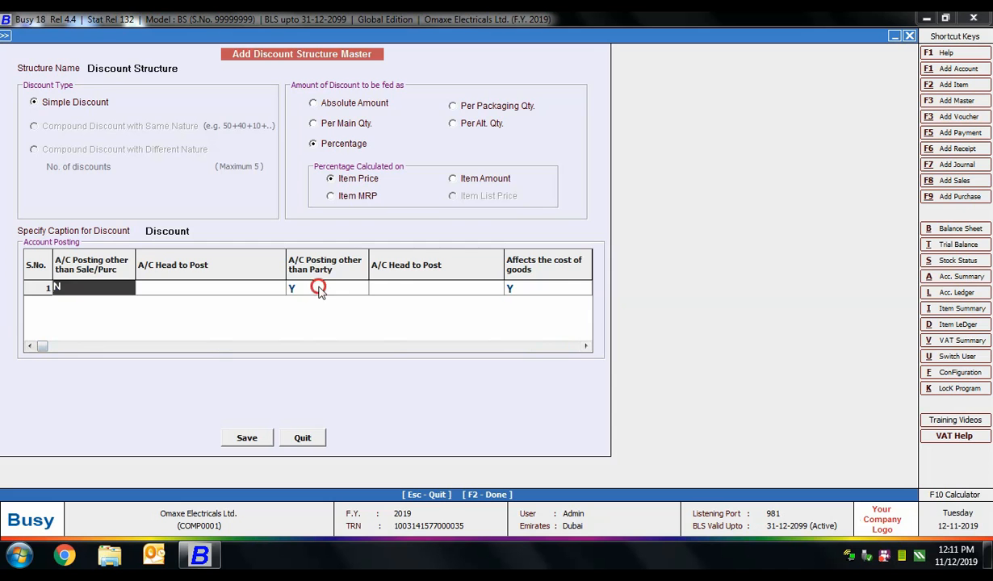
text(n)
click(541, 286)
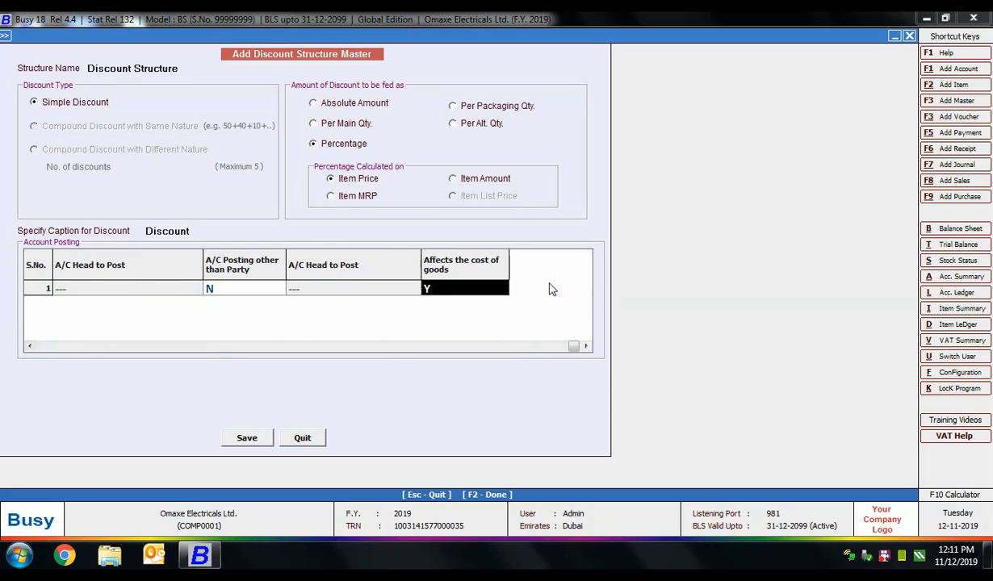
click(247, 438)
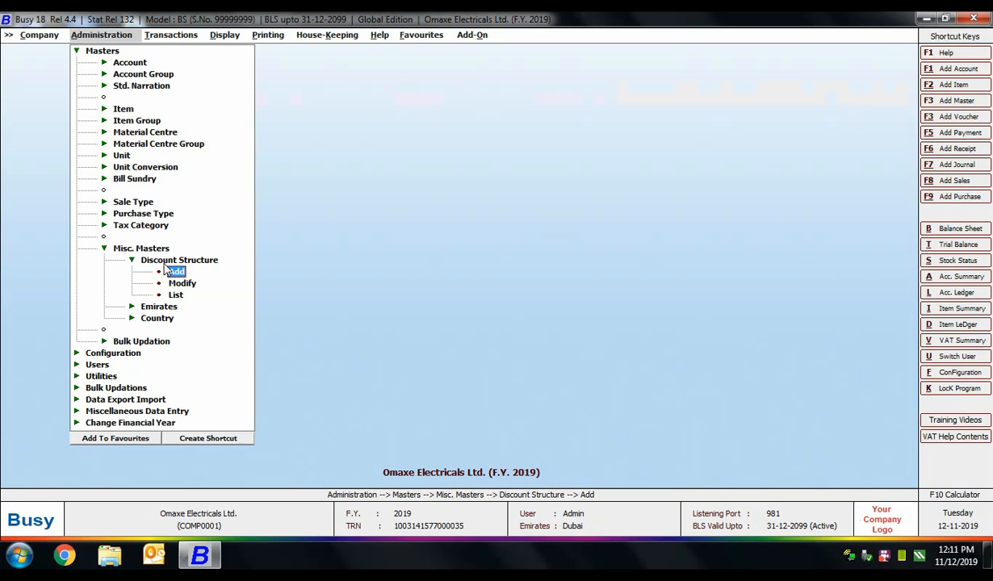
Step: Set Inventory item-wise markup type to Simple Markup and save the feature settings
key(Escape)
key(Escape)
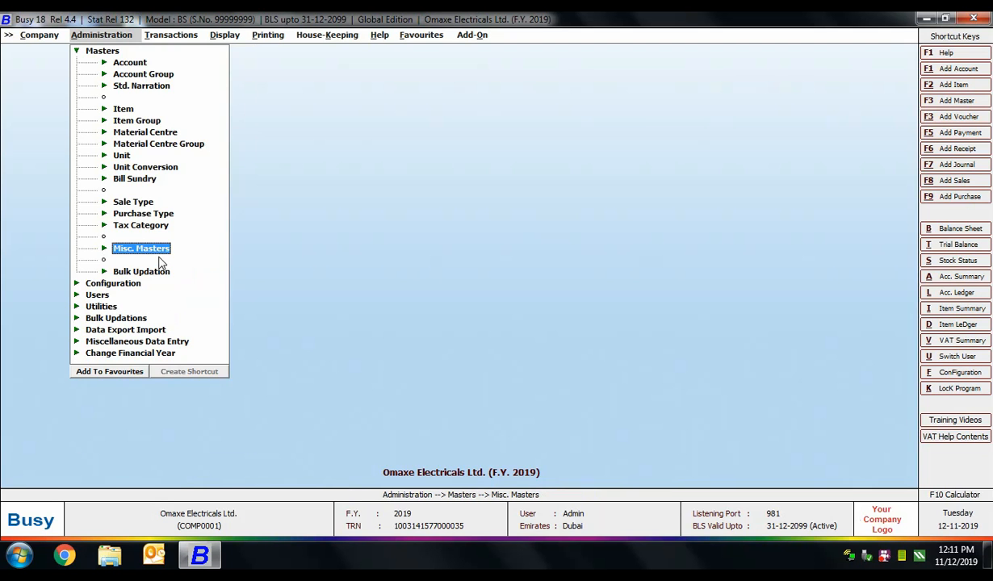
key(Escape)
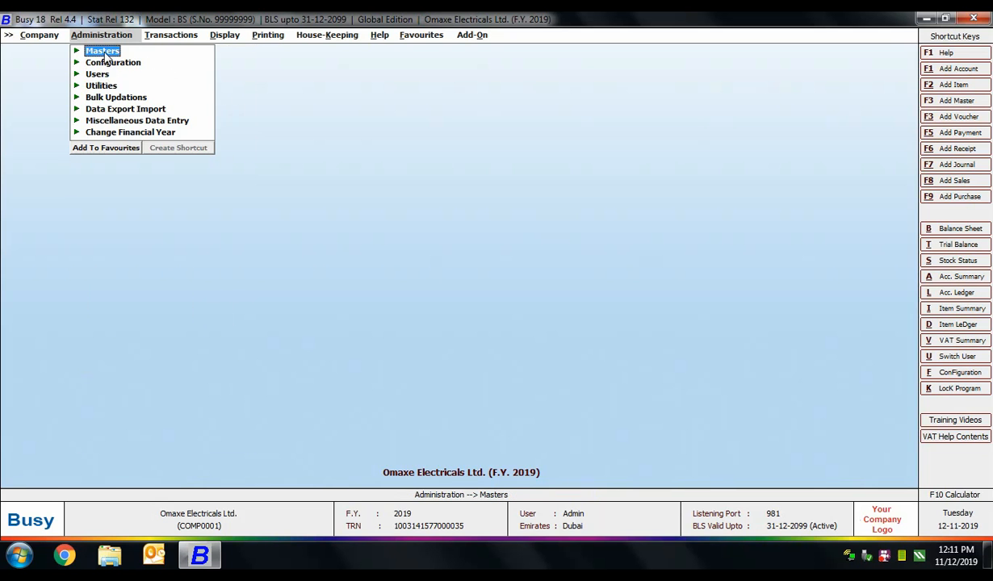
click(107, 64)
click(114, 73)
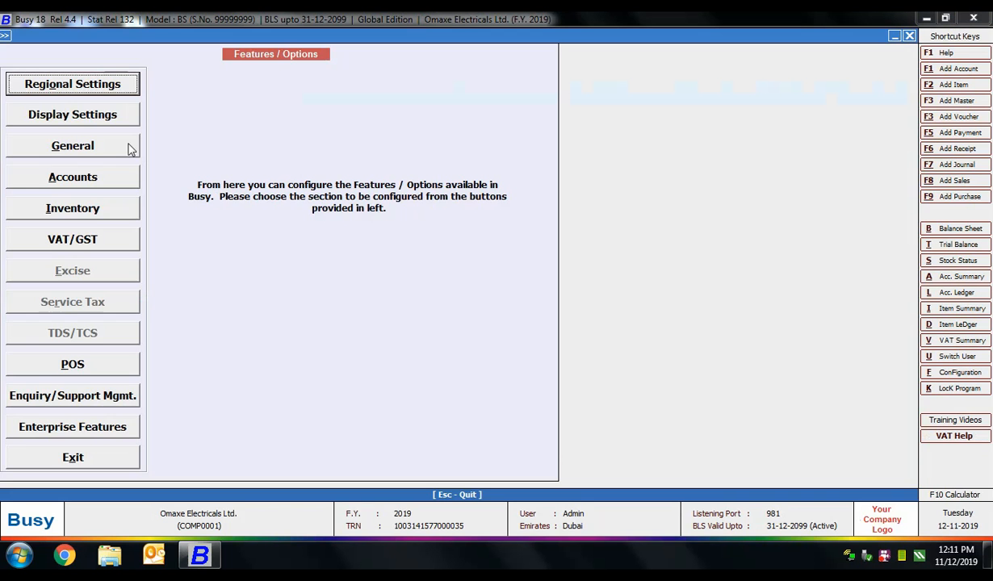
click(77, 209)
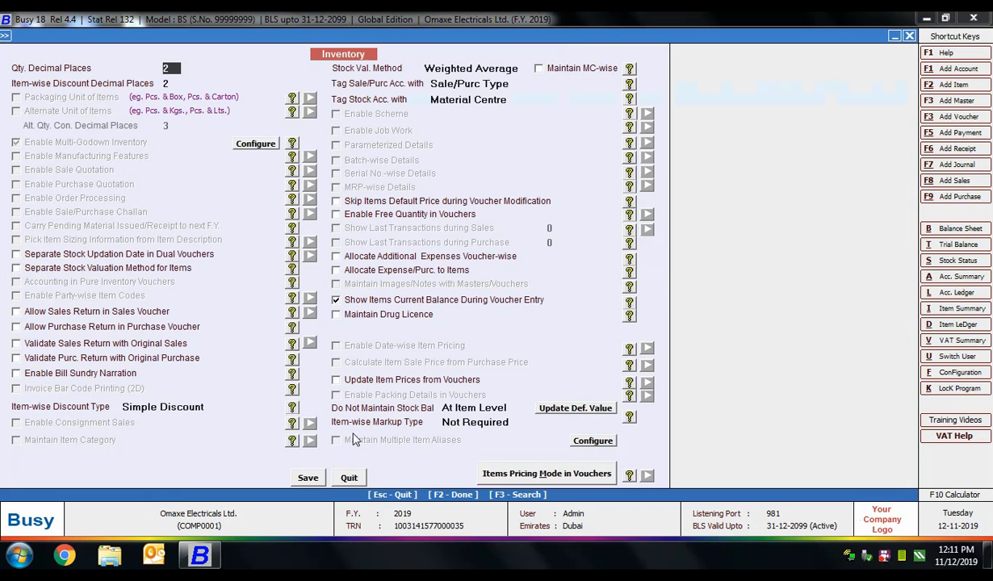
click(474, 420)
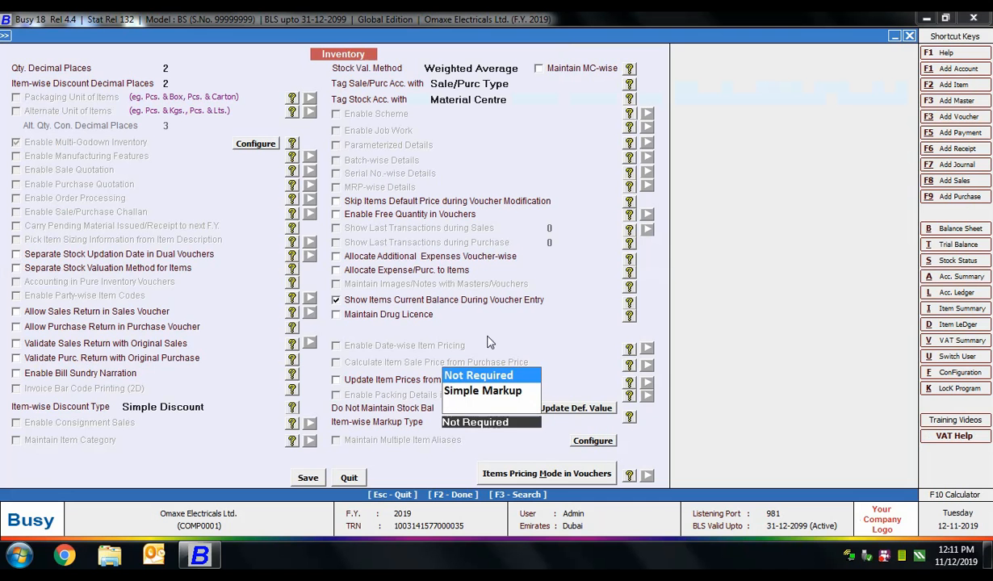
click(485, 390)
click(307, 478)
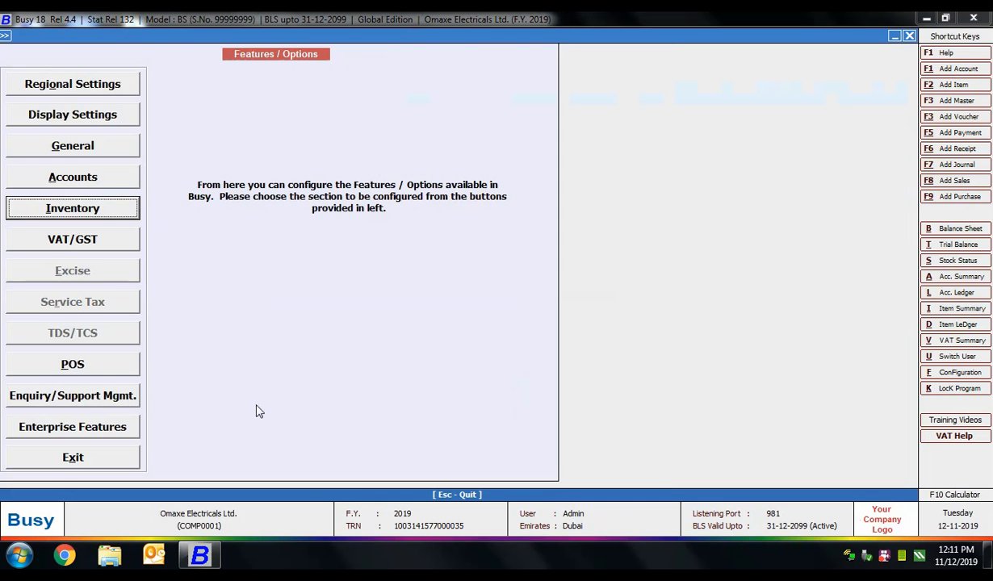
key(Escape)
key(Escape)
click(104, 51)
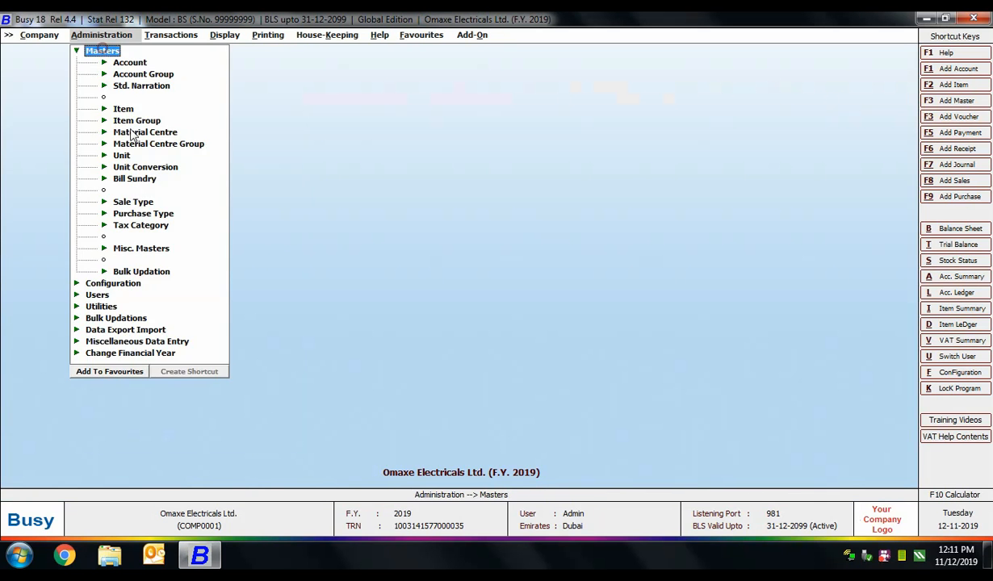
click(128, 246)
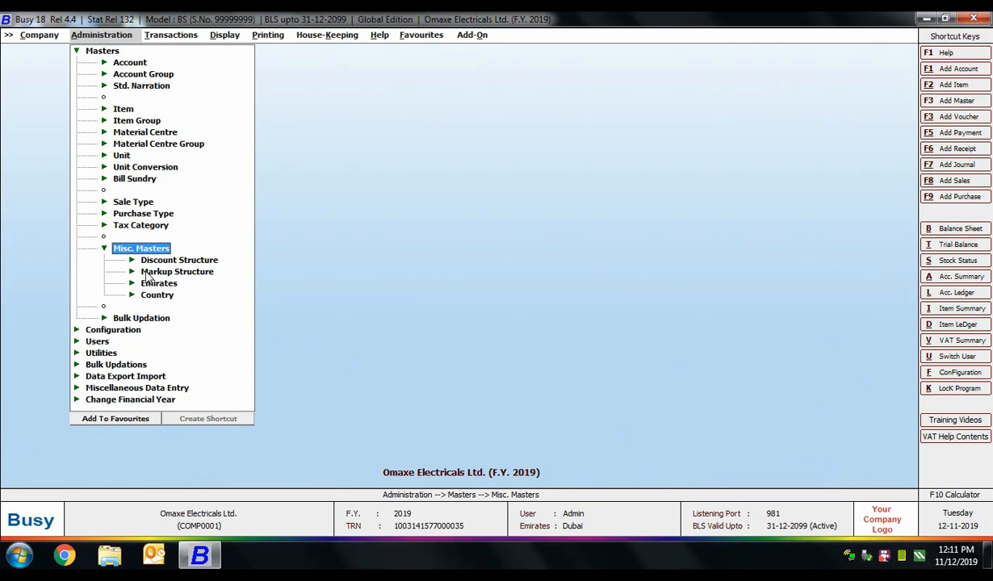
click(162, 271)
click(172, 284)
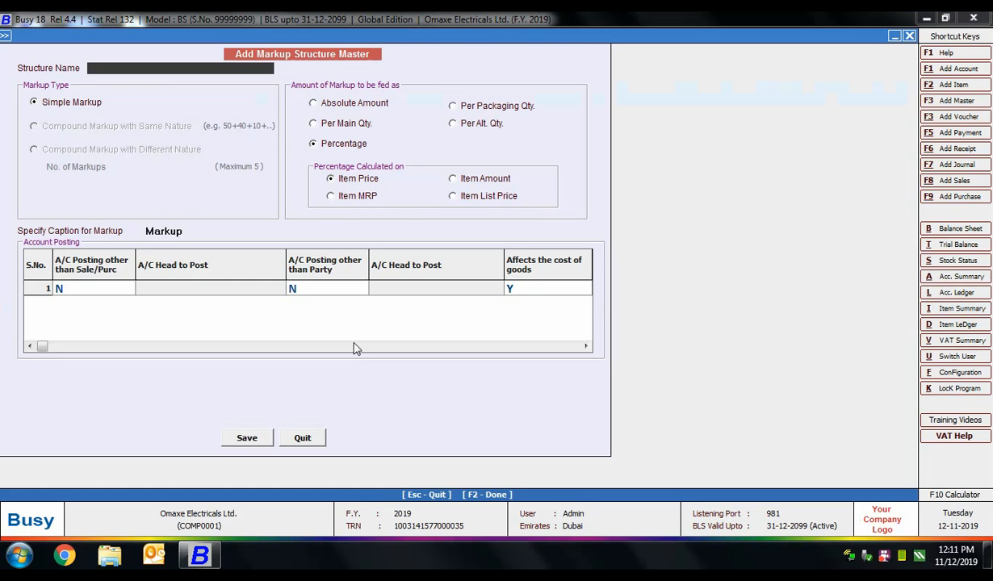
key(Escape)
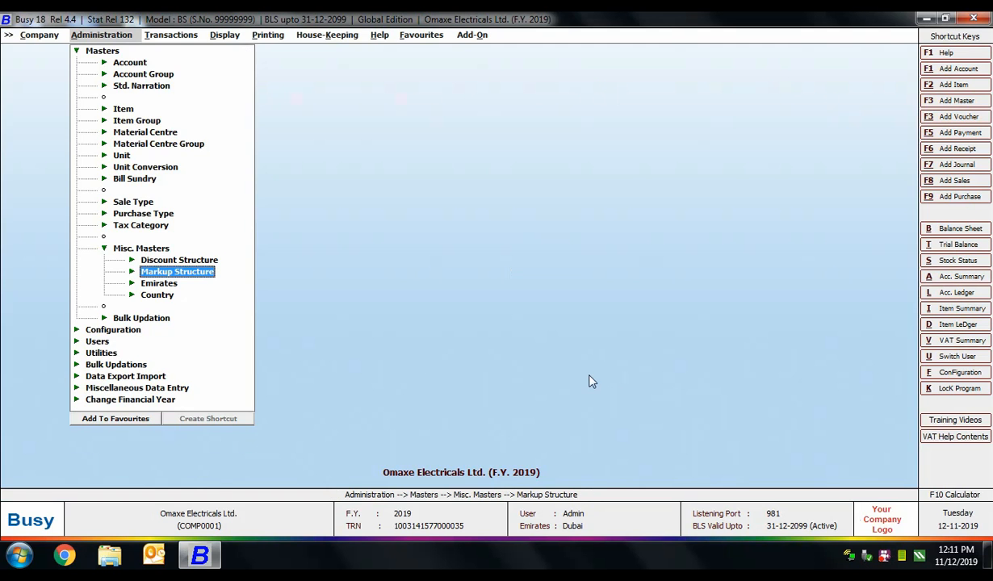
click(133, 283)
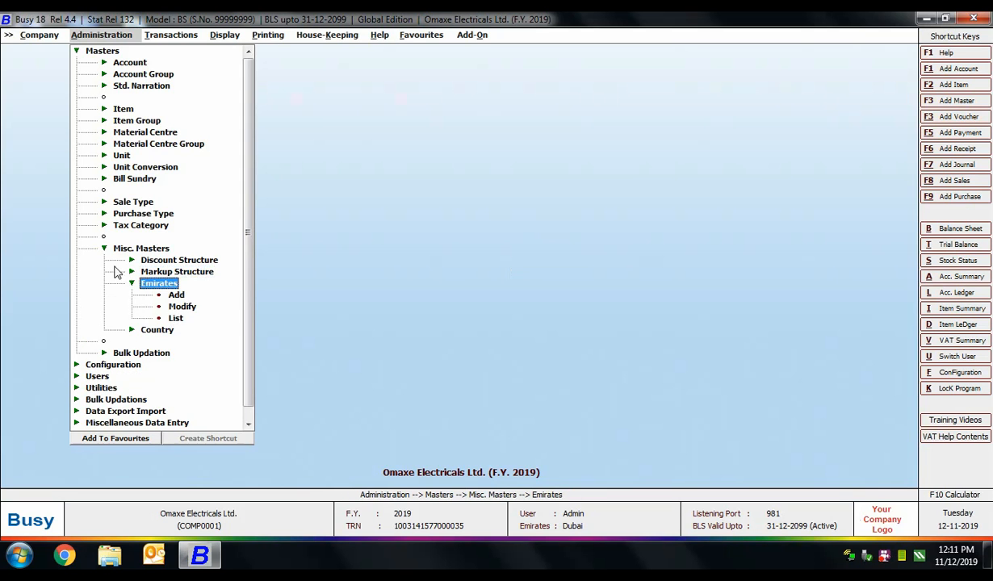
click(176, 295)
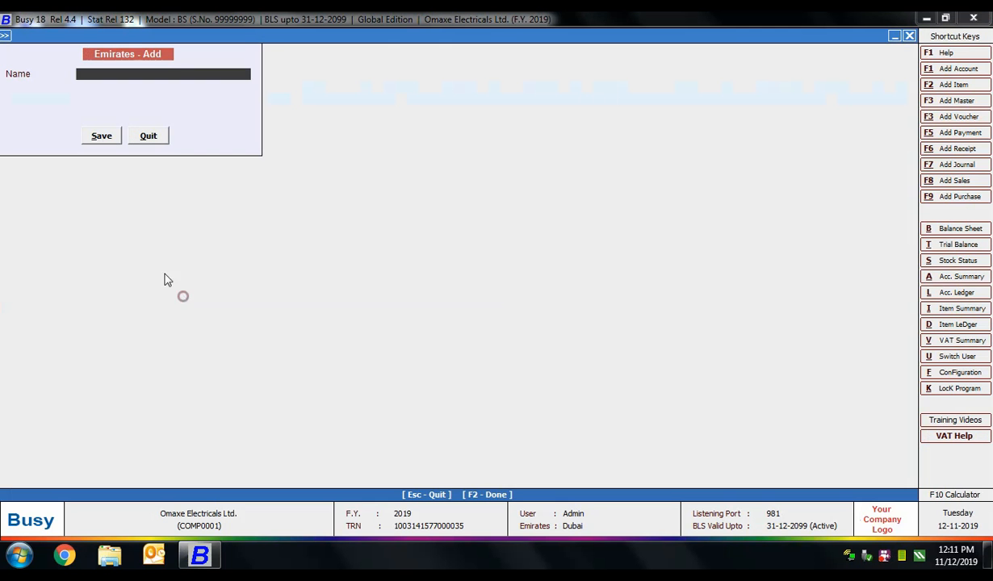
click(149, 139)
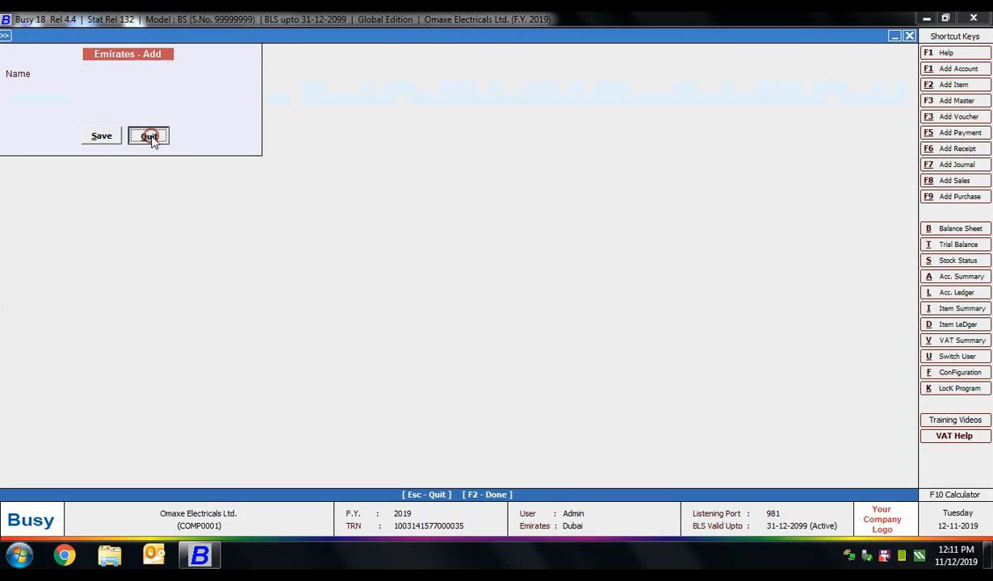
click(164, 297)
click(26, 124)
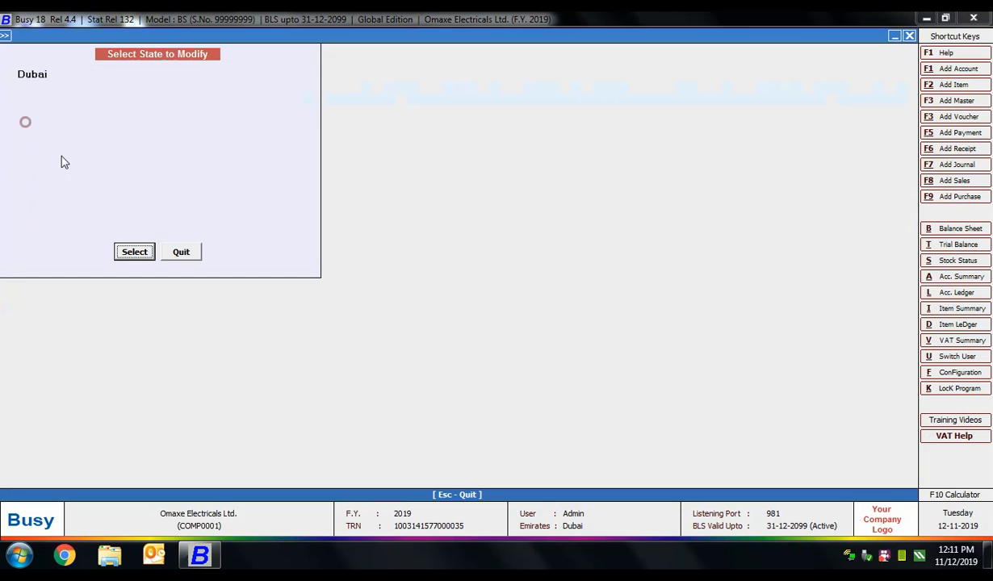
click(129, 251)
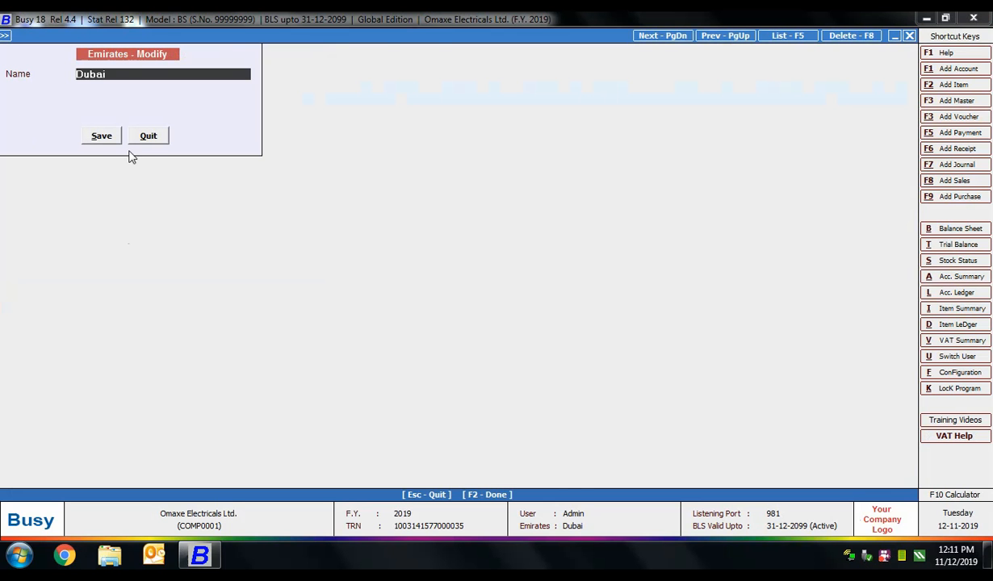
click(147, 135)
key(Escape)
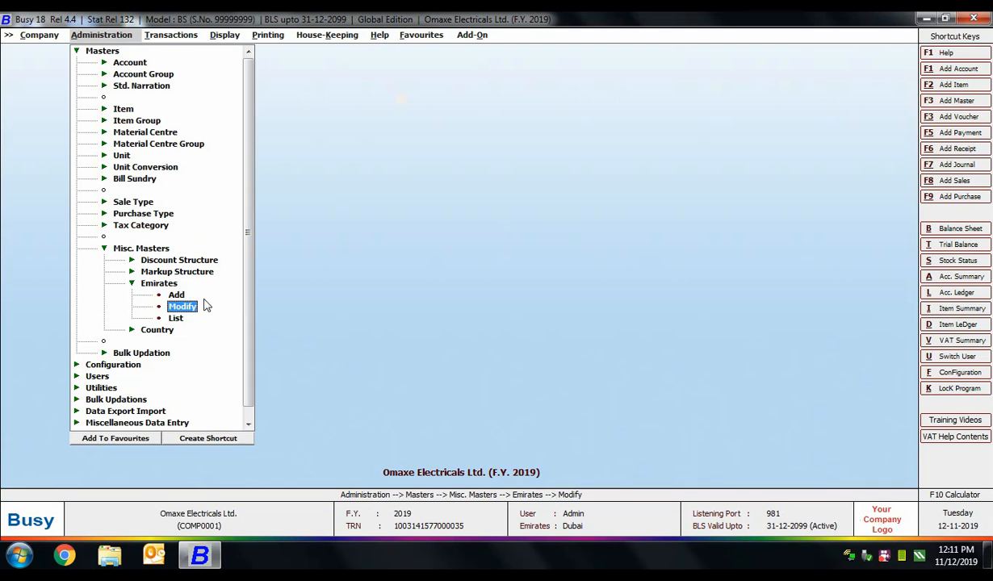
key(Escape)
click(153, 295)
click(177, 318)
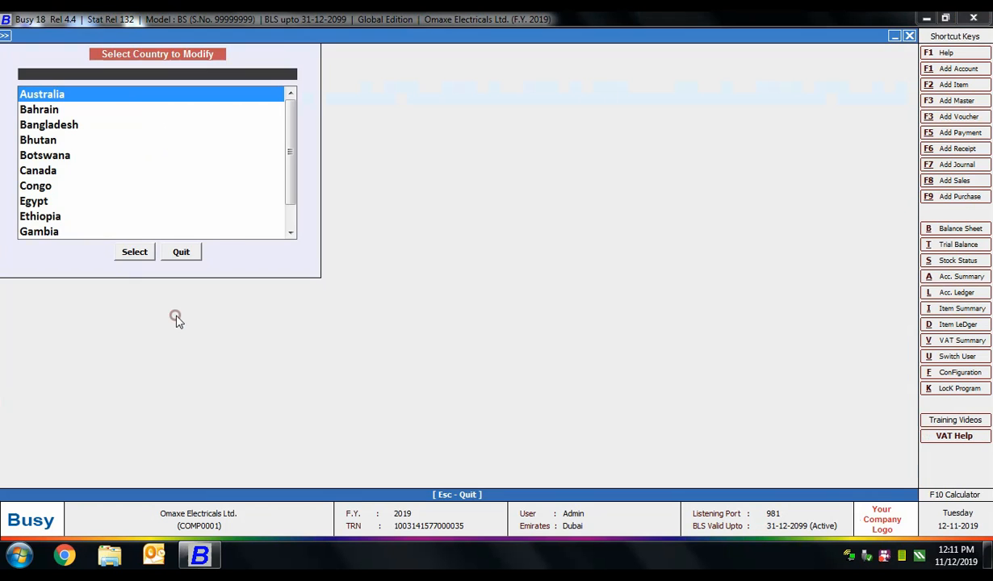
key(Escape)
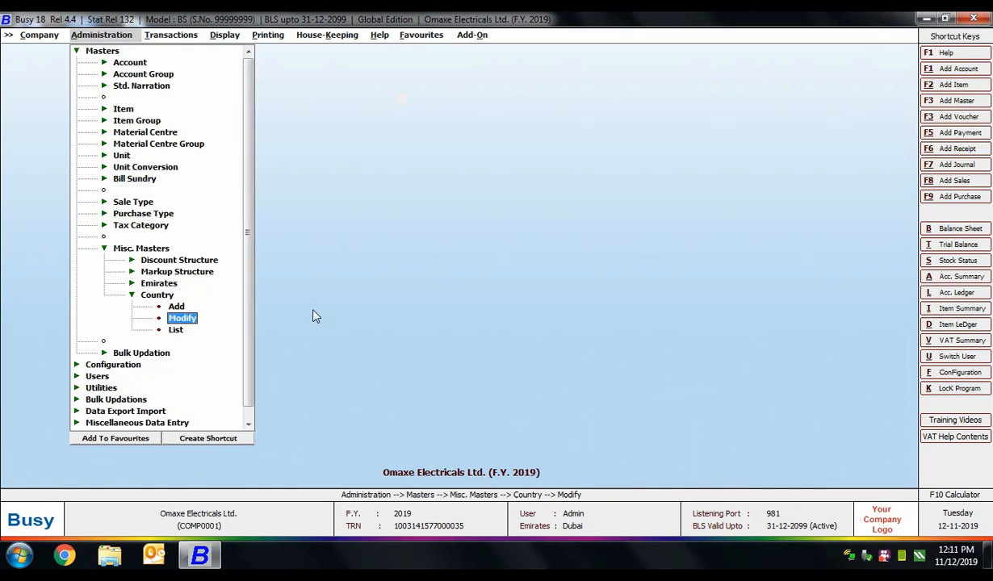
click(174, 300)
key(Escape)
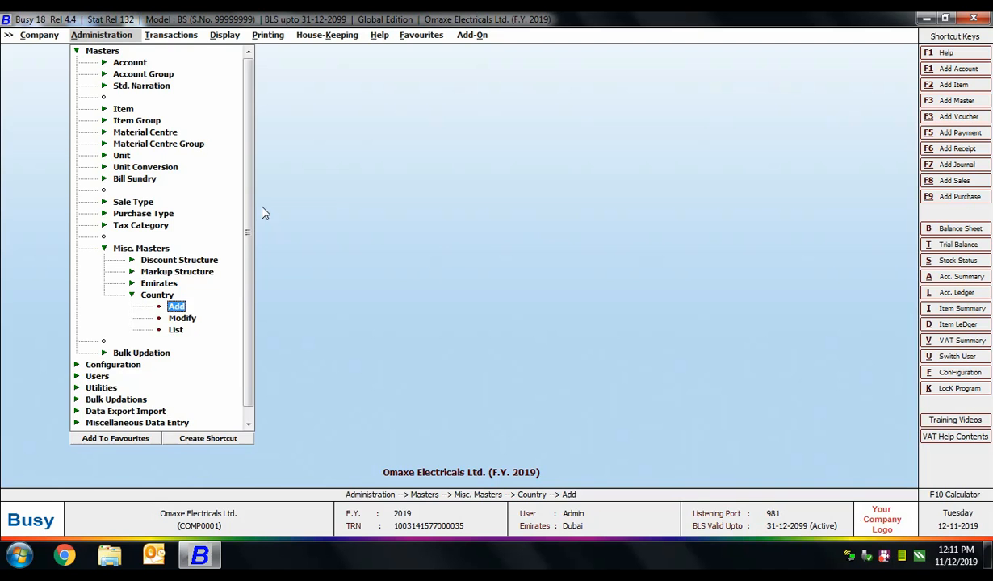
key(Escape)
key(Escape)
Step: Load all accounts into the Check/Update Party TRN/Emirates grid
click(140, 273)
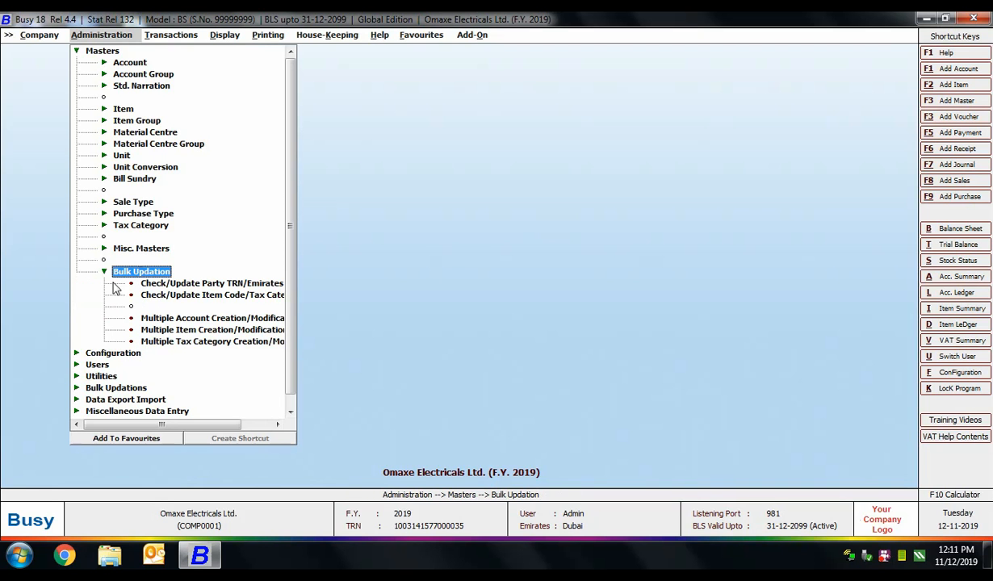
drag(182, 426, 210, 428)
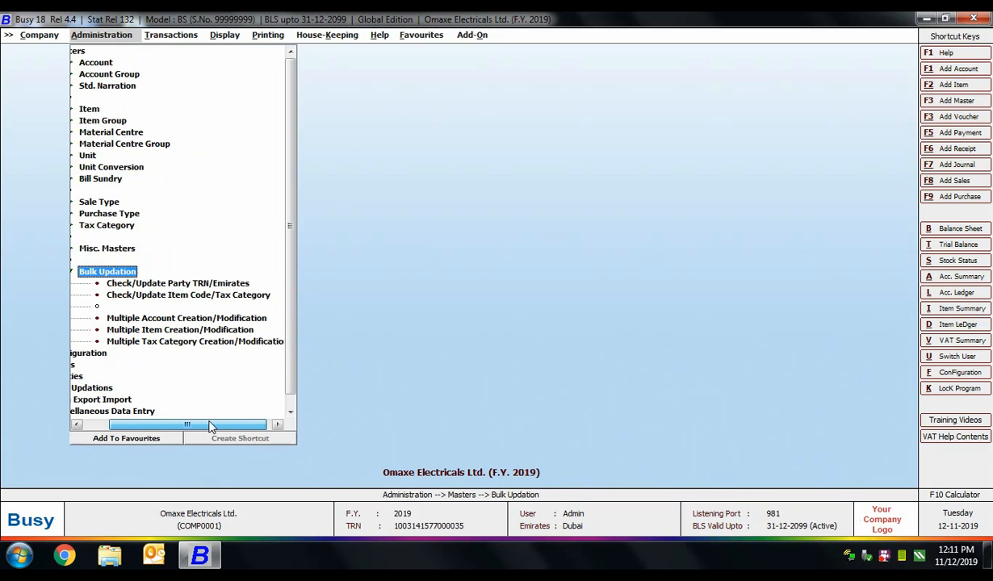
drag(209, 426, 214, 426)
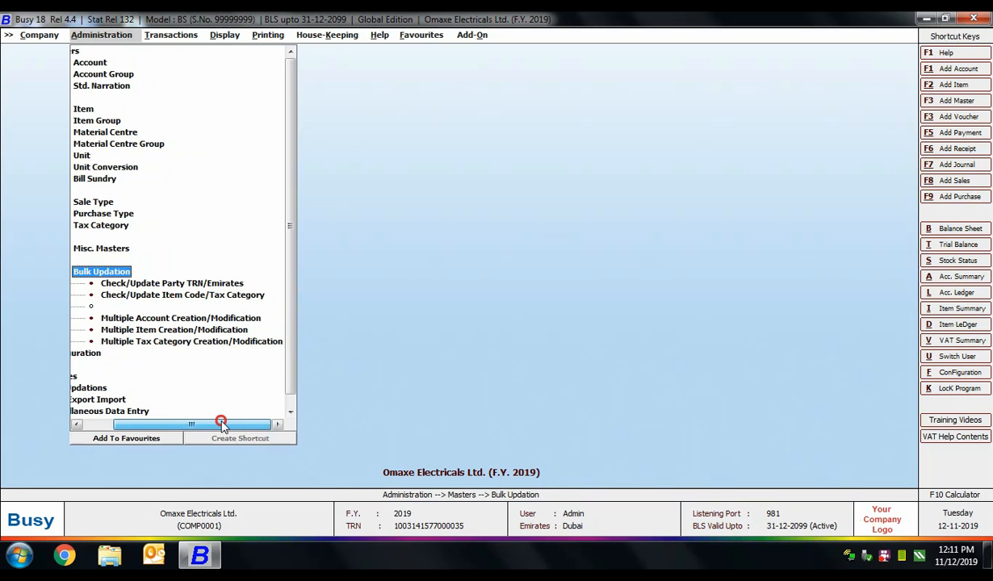
double_click(169, 285)
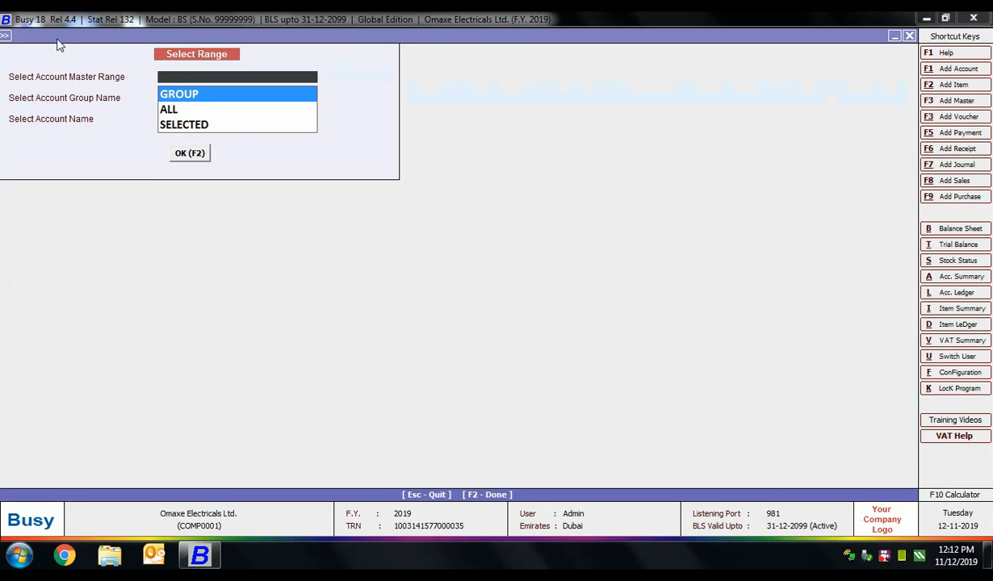
double_click(194, 105)
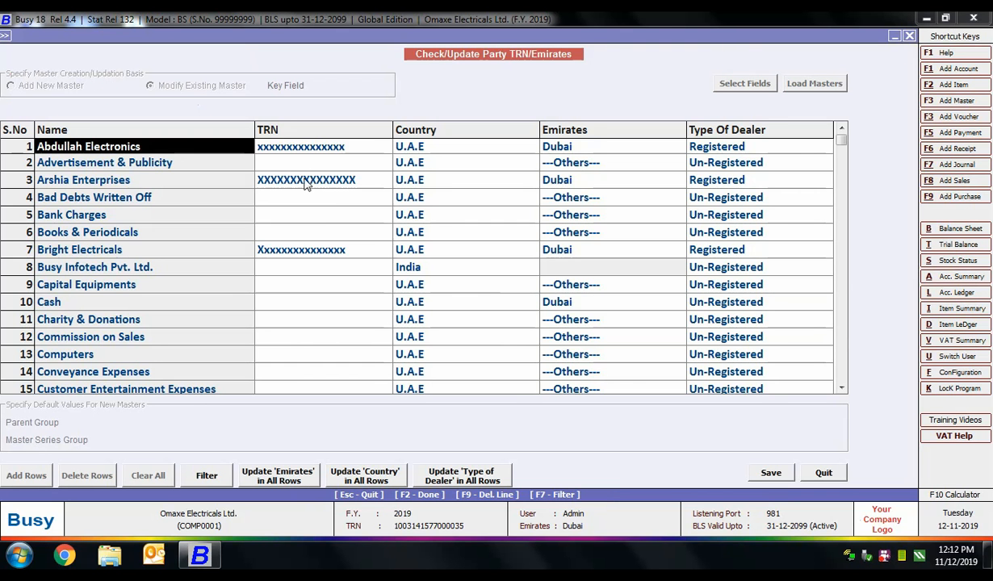
Step: Review the first party's TRN, Country, Emirates and Dealer type, then exit unchanged
click(299, 145)
click(401, 146)
click(534, 146)
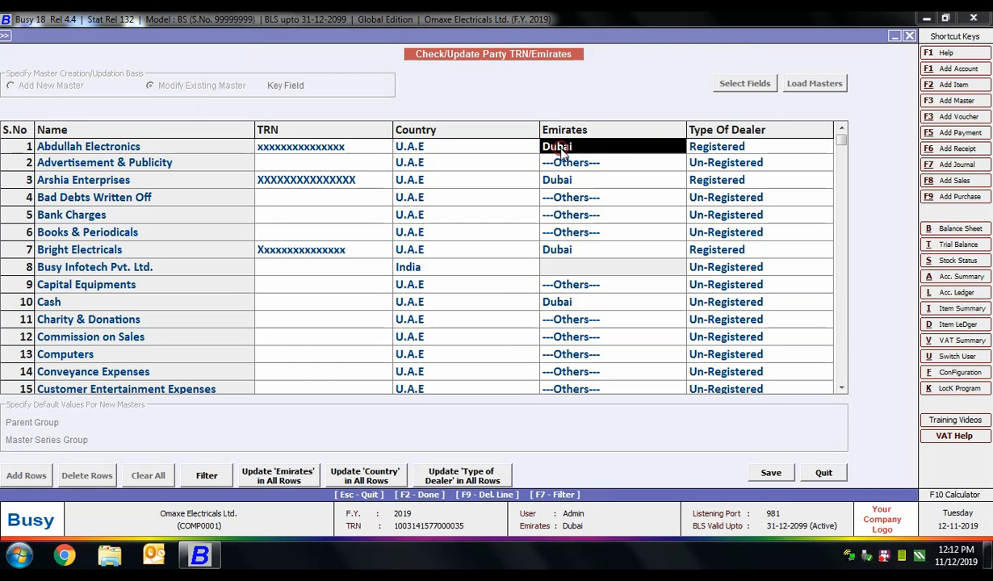
click(696, 146)
key(Escape)
key(Escape)
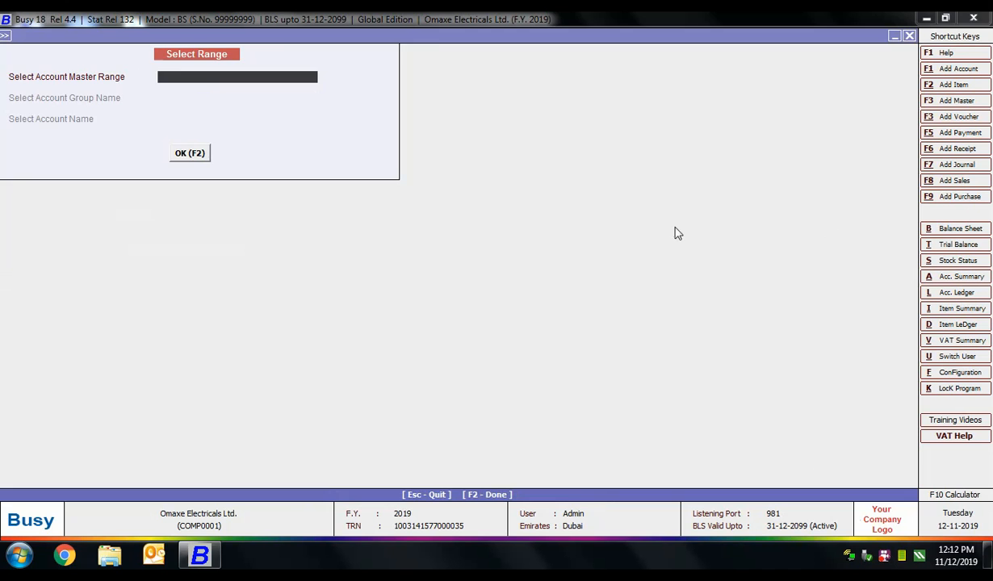
key(Escape)
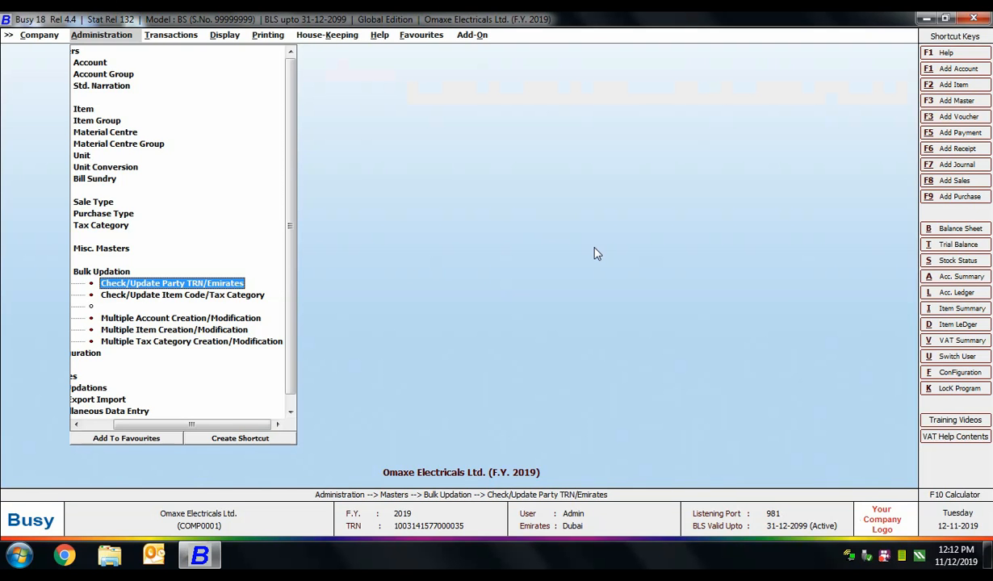
Step: Load all items into the Item Code/Tax Category grid and set the Tax Category to 5% in every row
click(201, 296)
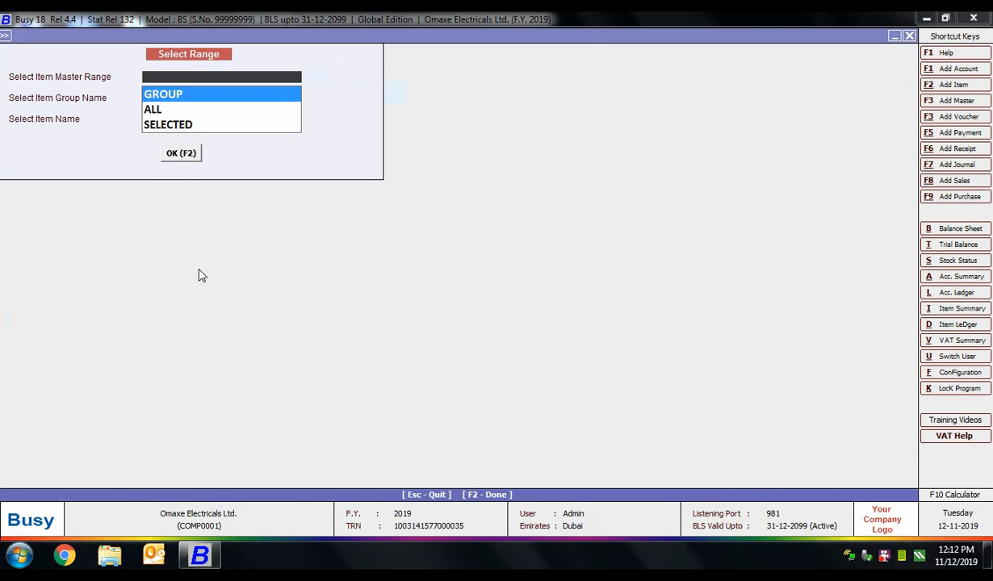
click(160, 110)
click(179, 153)
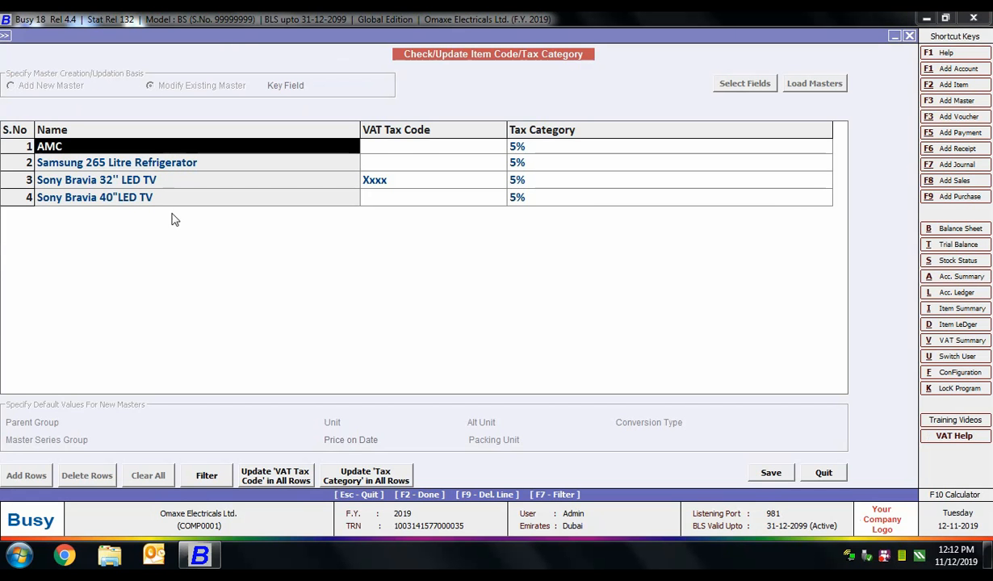
click(393, 145)
click(563, 147)
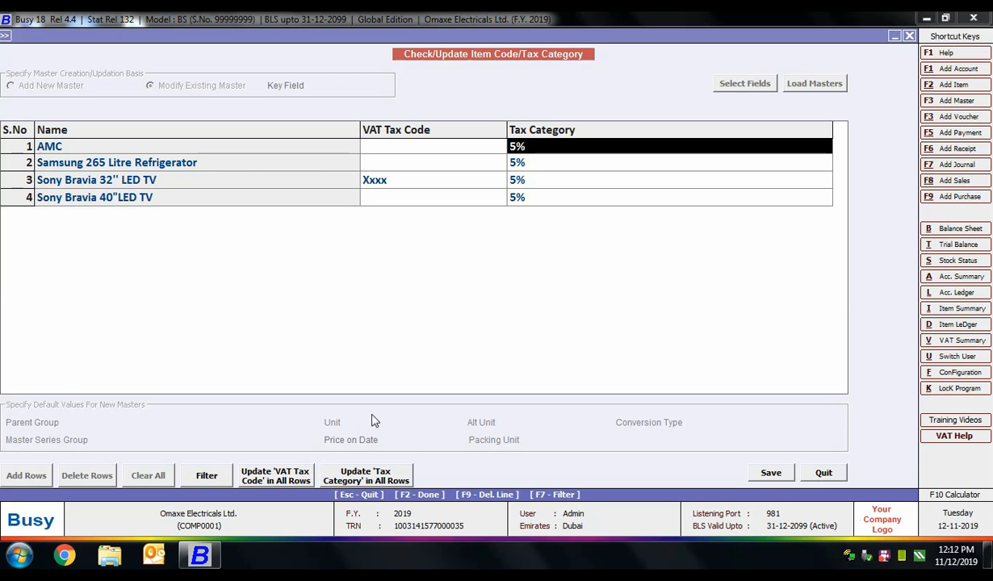
click(366, 475)
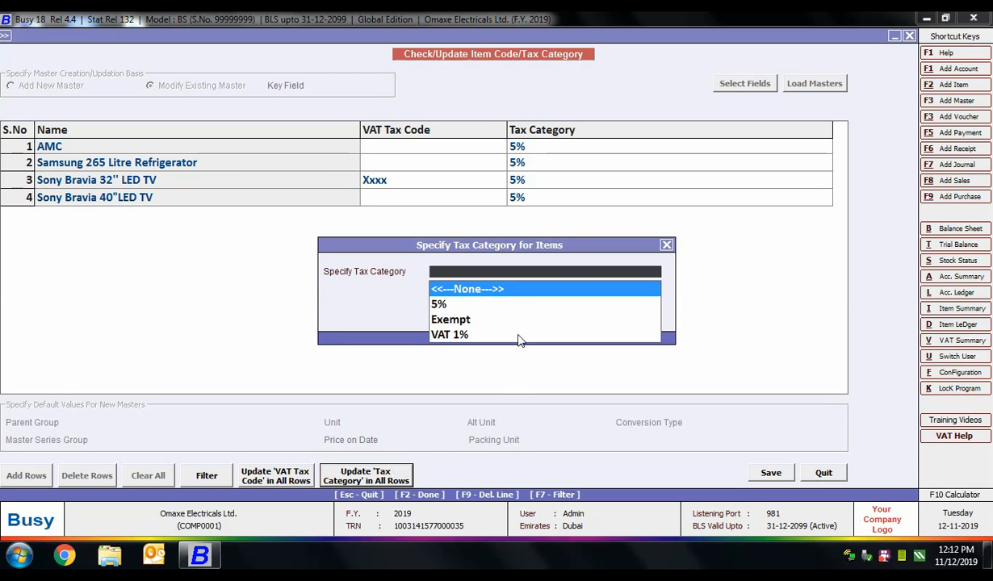
click(438, 306)
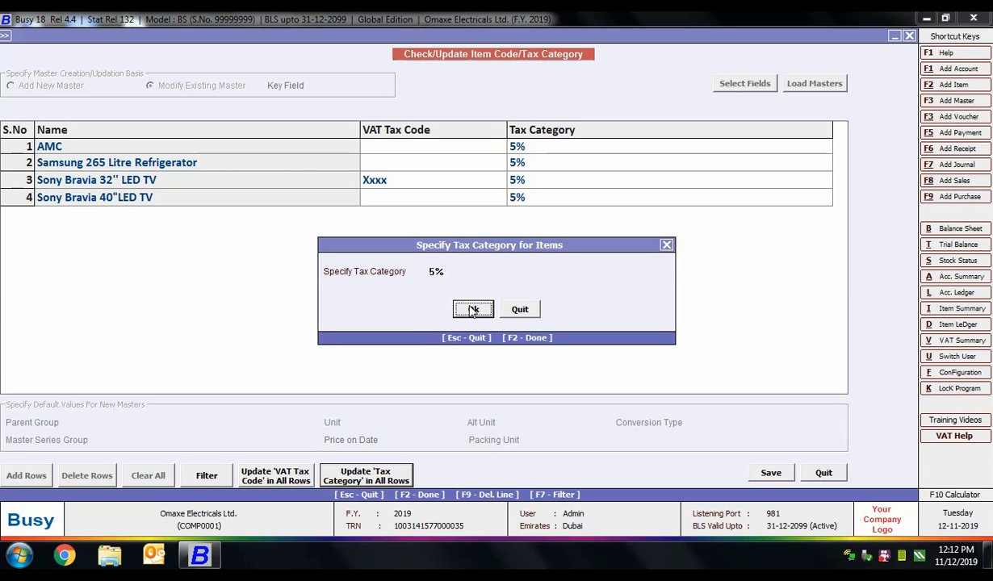
click(473, 310)
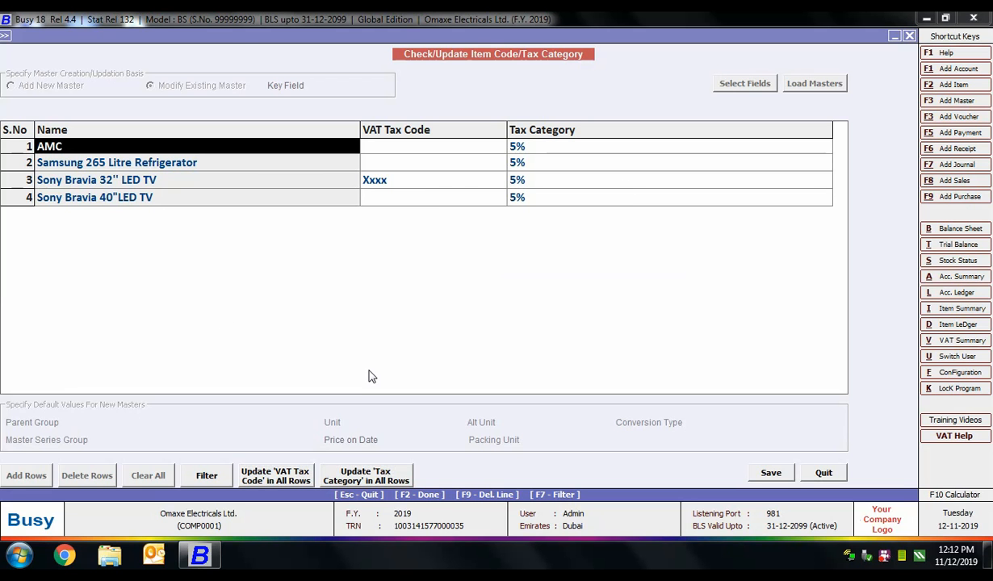
key(Escape)
key(Escape)
key(Escape)
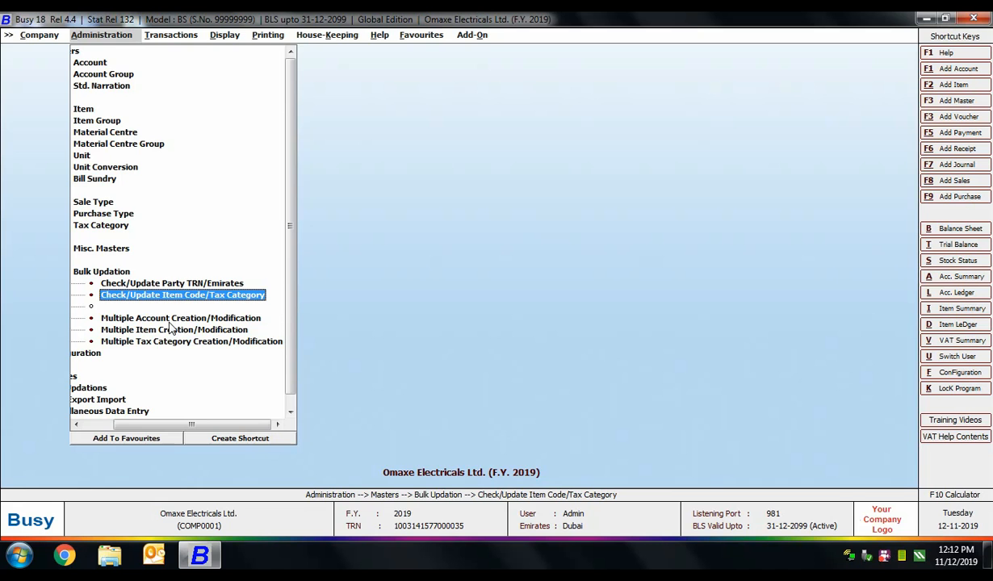
Step: Open Multiple Account Creation/Modification in Modify Existing Master mode with Name as the key field
click(165, 318)
click(20, 97)
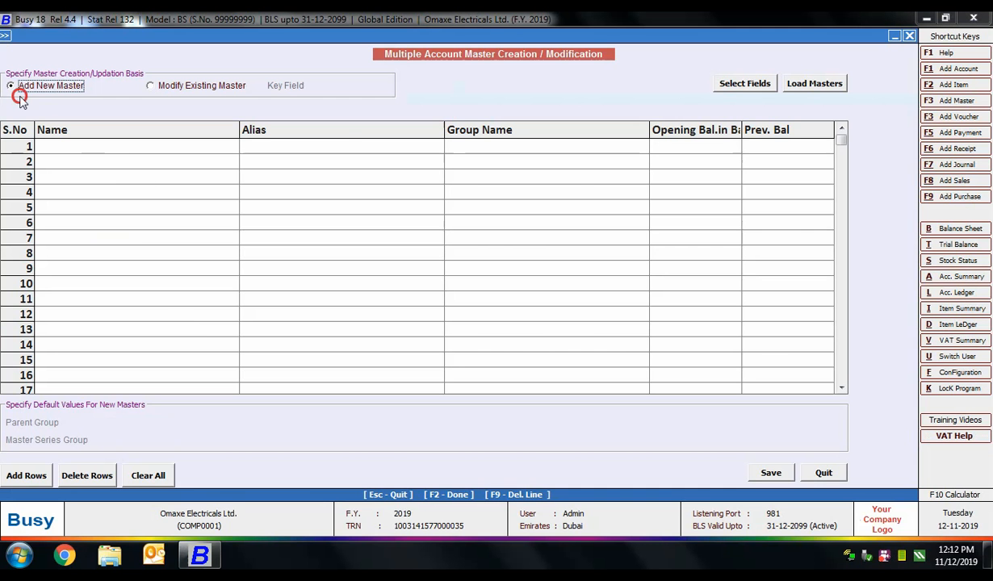
click(187, 87)
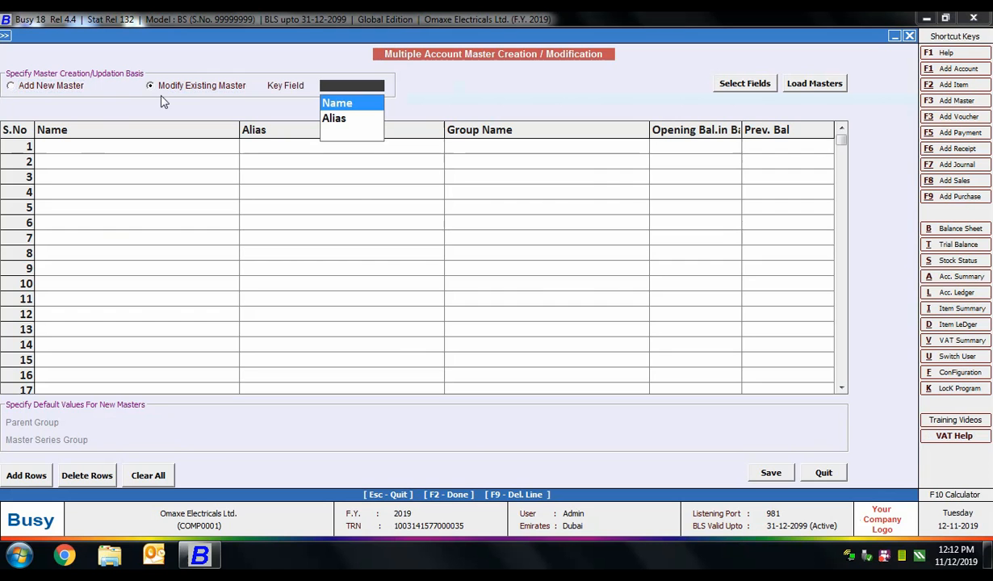
click(355, 103)
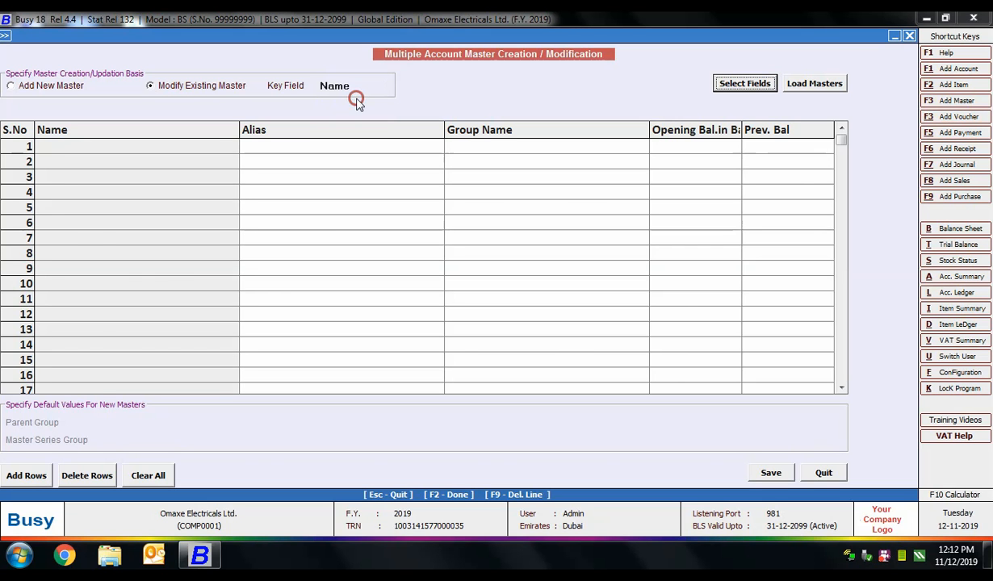
Step: Add the ACC_EMAIL field to the grid's selected fields and save the field selection
click(746, 84)
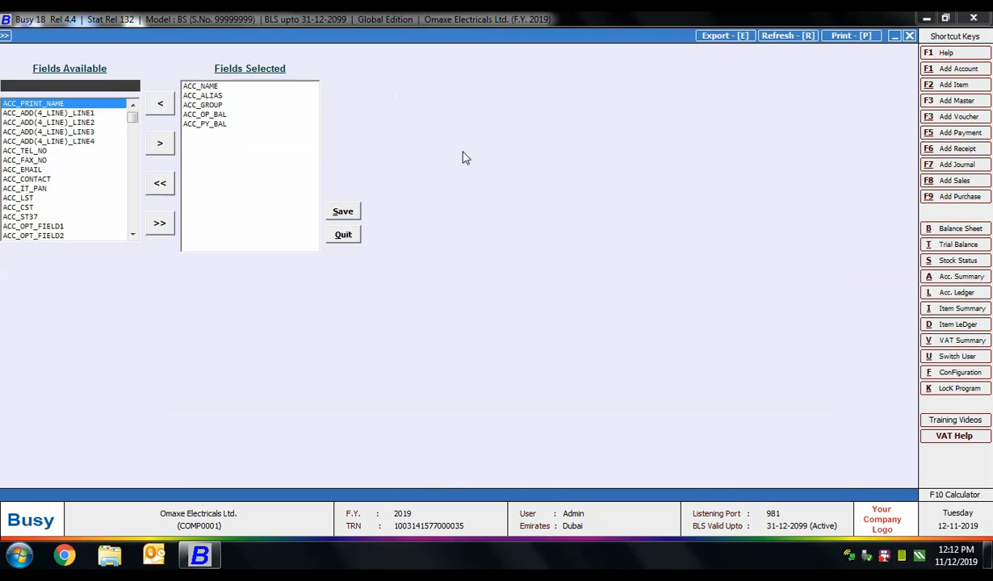
click(212, 87)
click(214, 95)
click(218, 105)
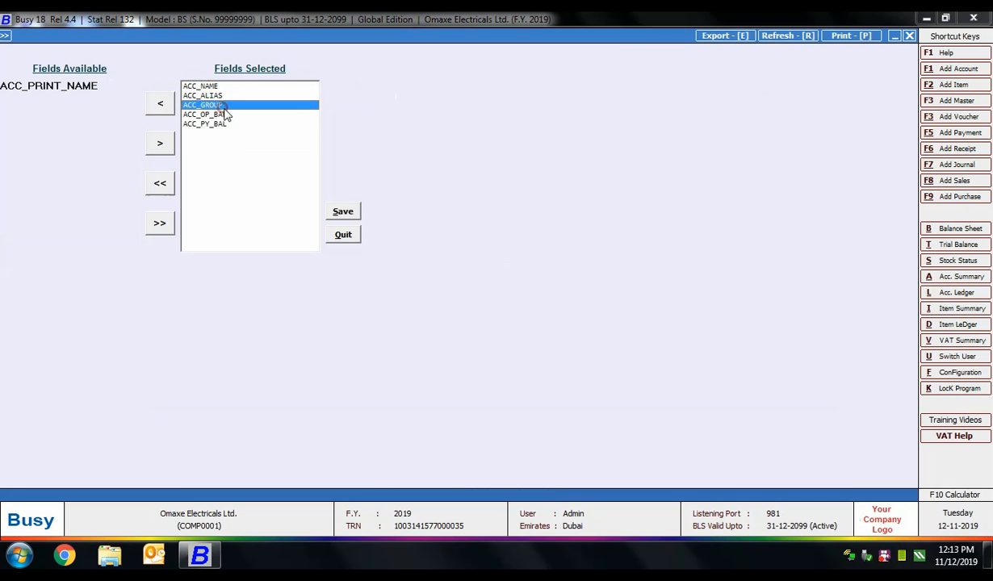
click(220, 114)
click(226, 124)
click(82, 83)
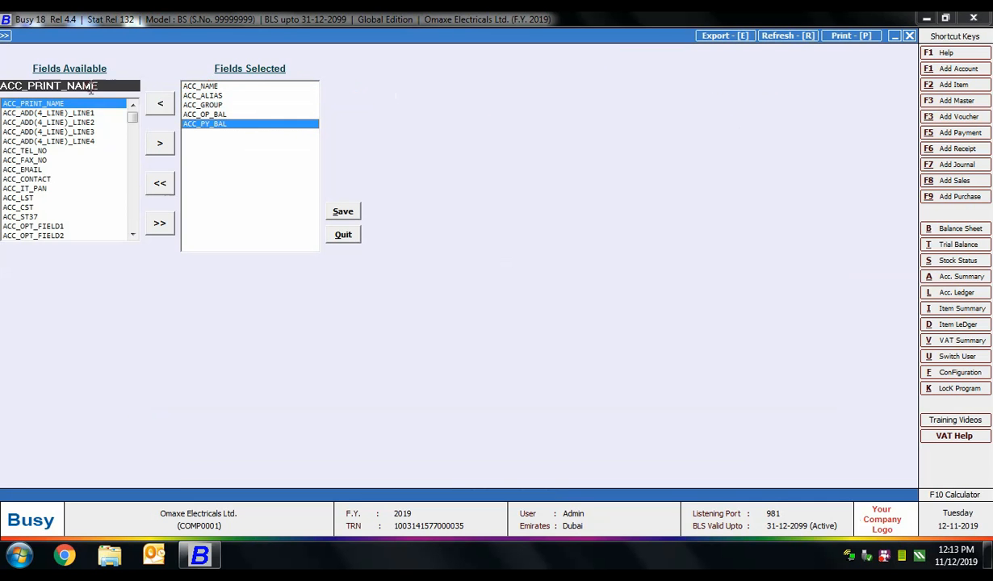
click(36, 170)
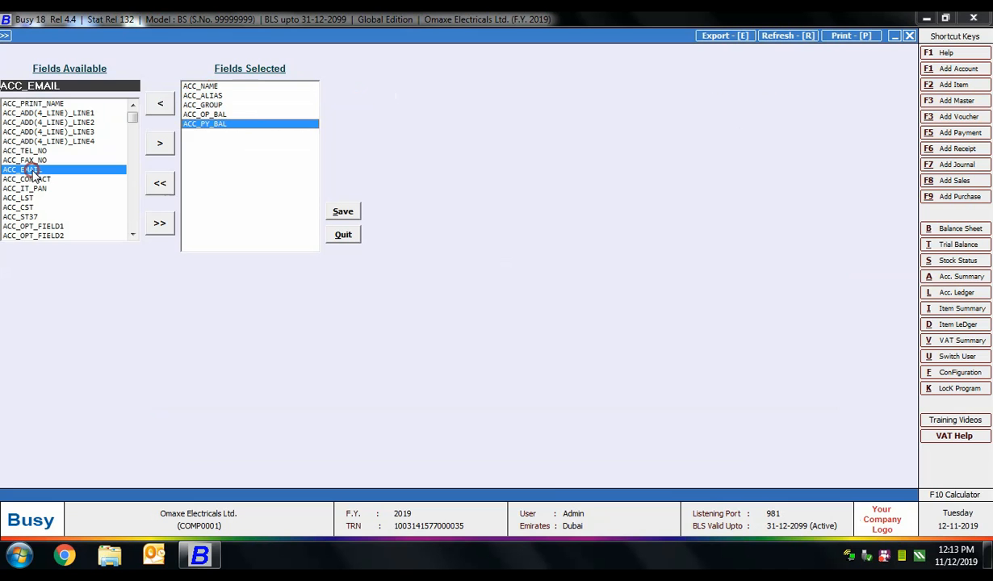
click(164, 146)
click(212, 134)
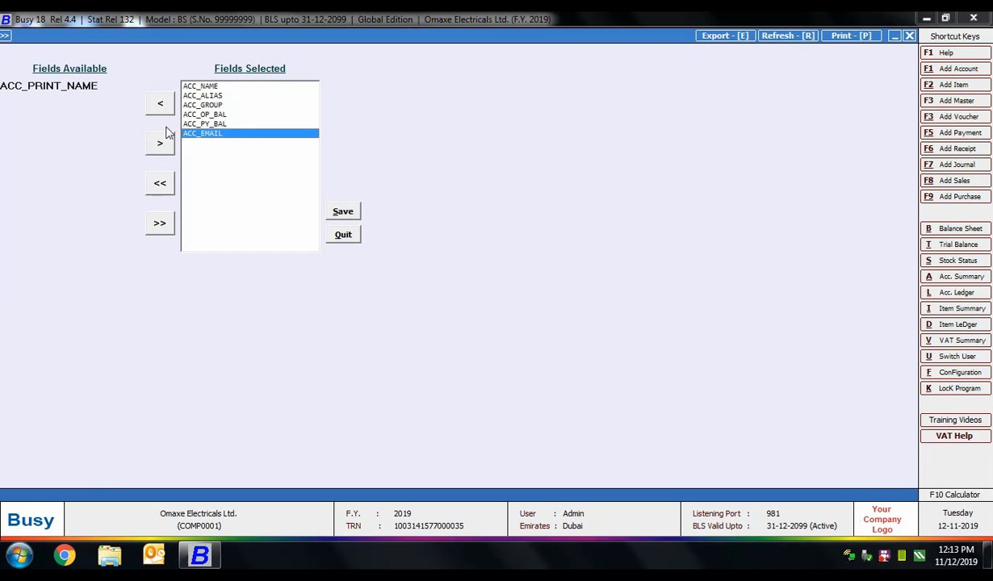
click(342, 214)
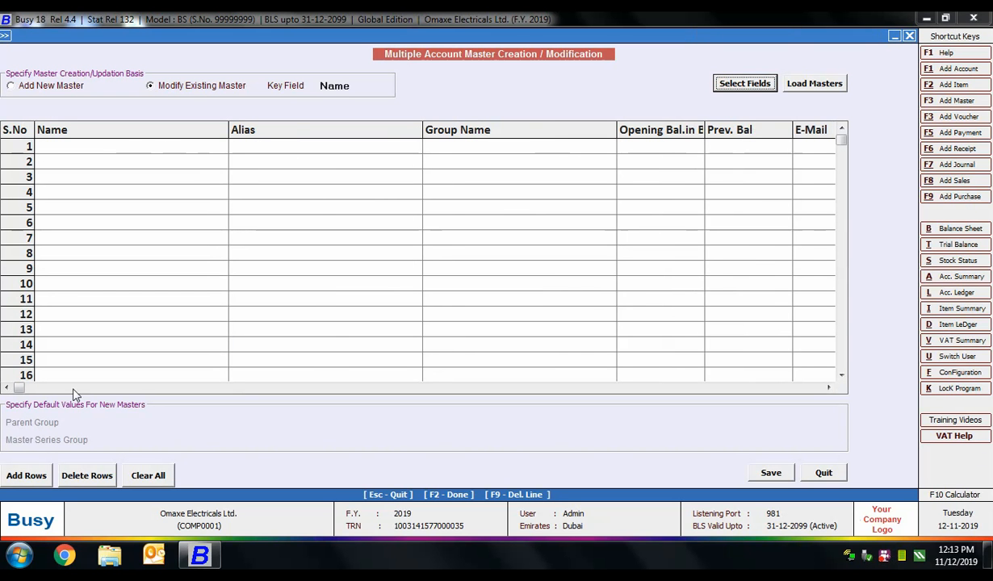
Step: Load the Sundry Debtors account Arshia Enterprises into the bulk modification grid
click(828, 387)
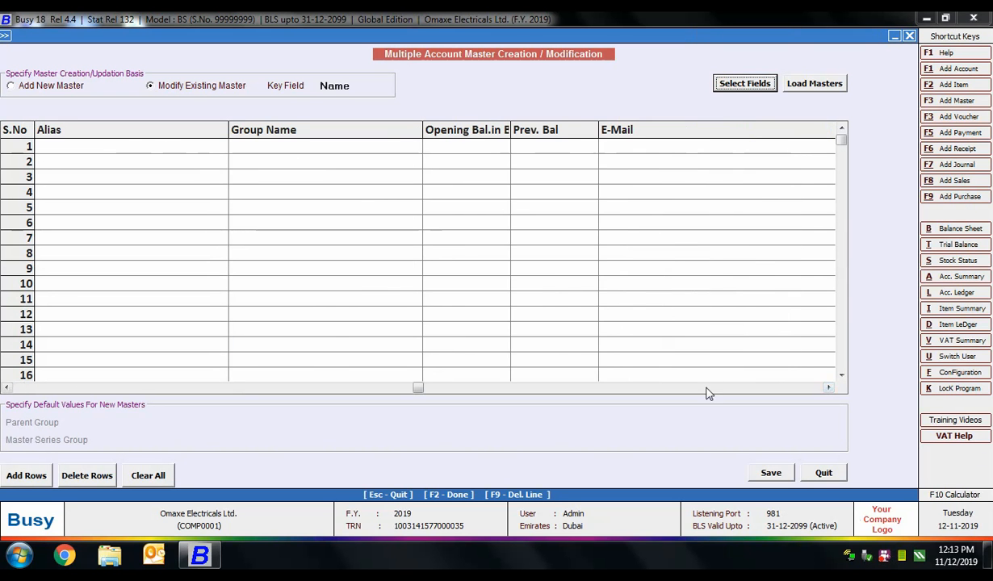
click(813, 86)
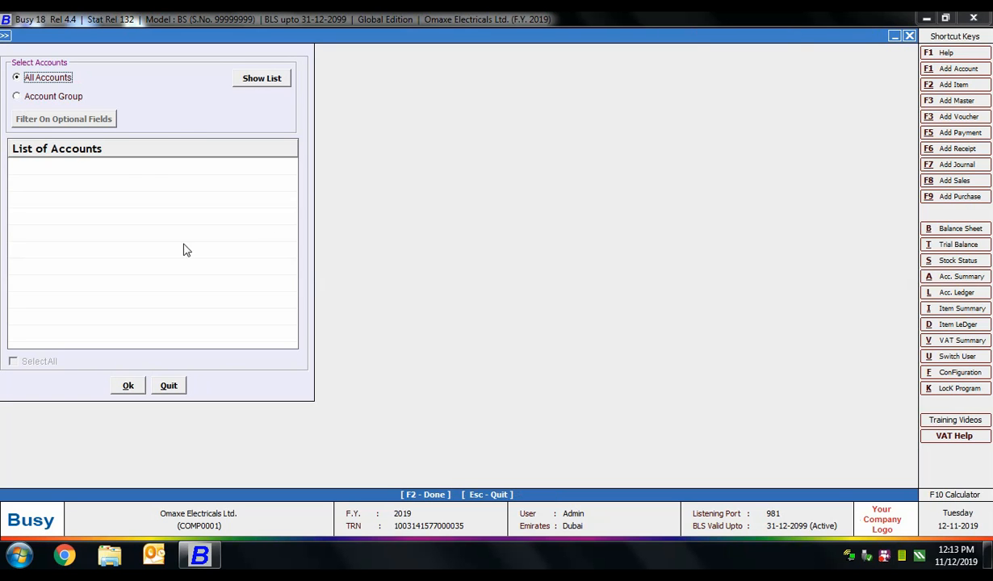
click(46, 96)
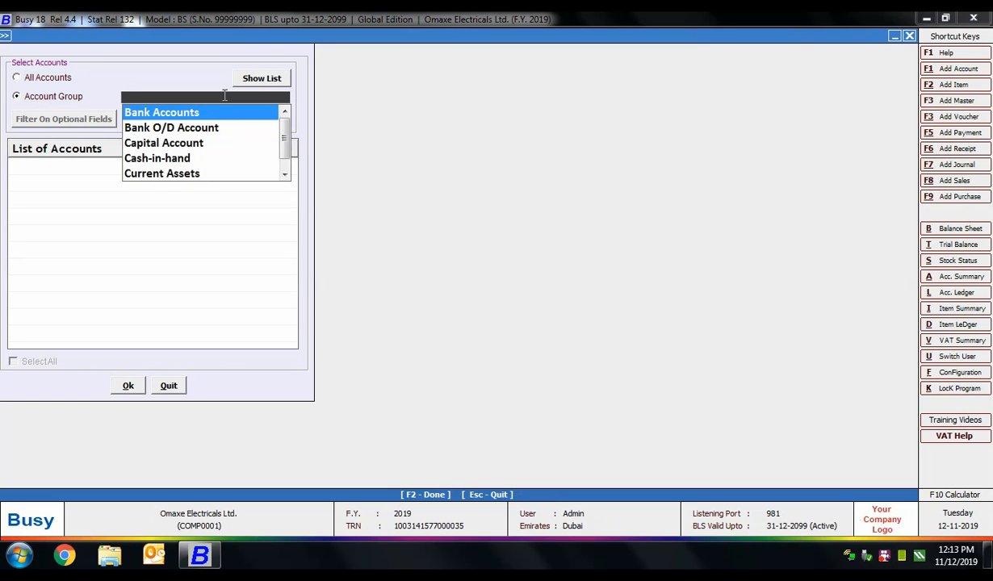
text(sun)
key(Down)
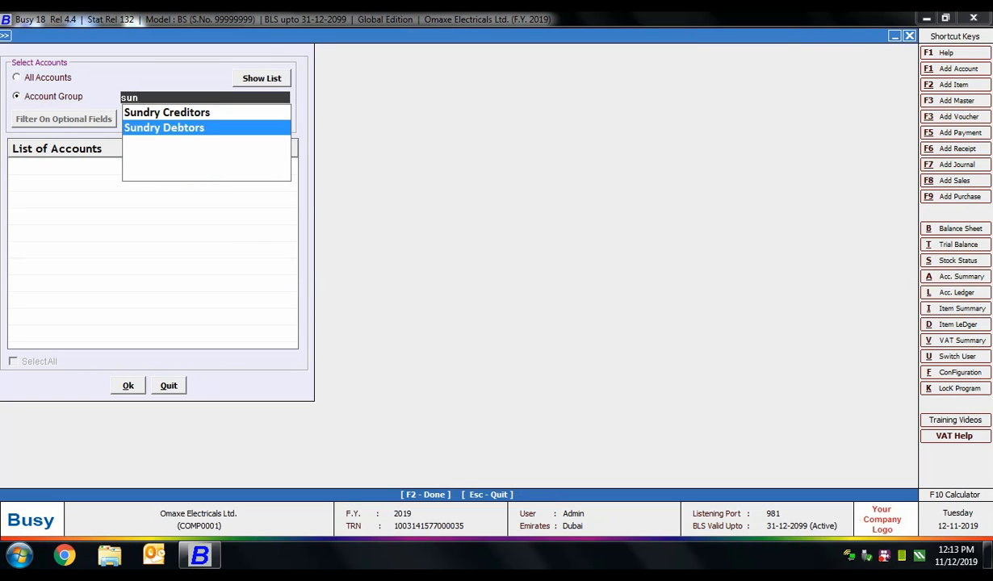
key(Return)
click(252, 81)
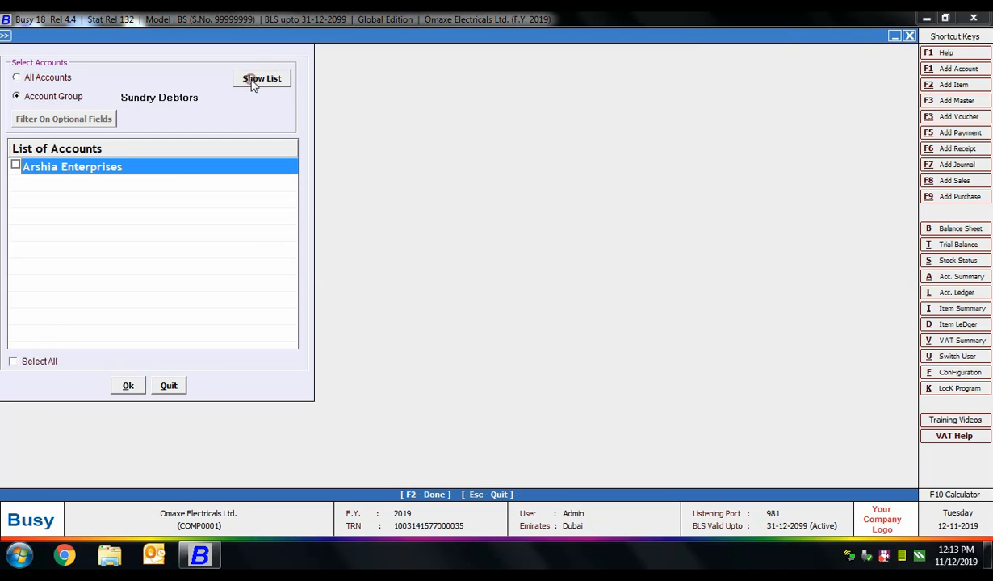
click(16, 164)
click(126, 385)
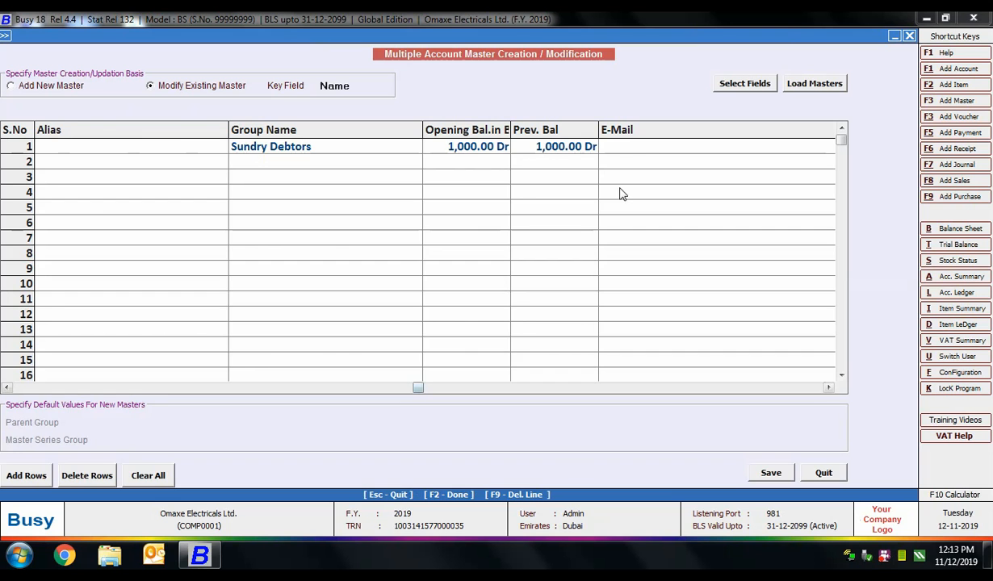
Step: Enter Arshia Enterprises' e-mail address in the E-Mail column and save the change
click(641, 162)
click(612, 152)
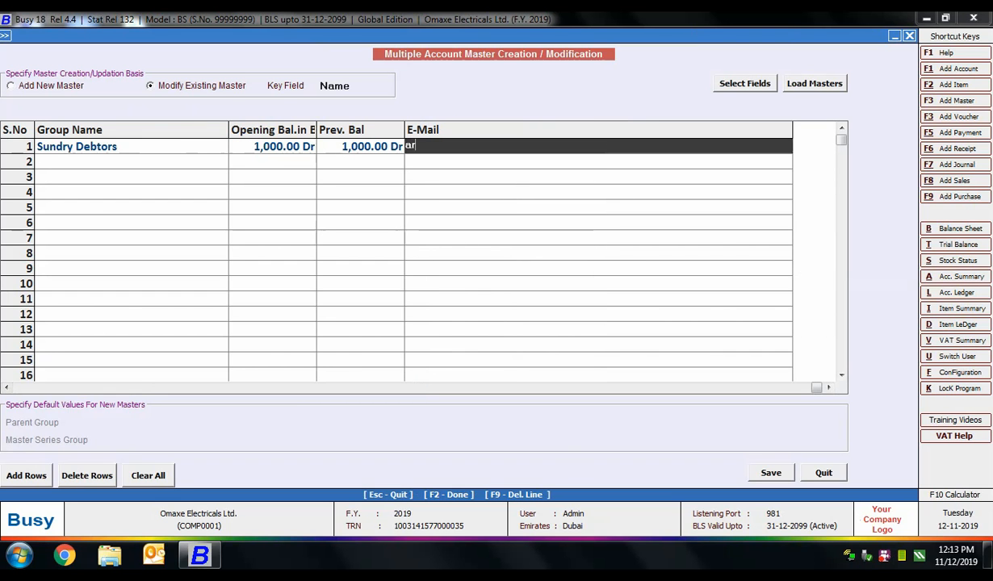
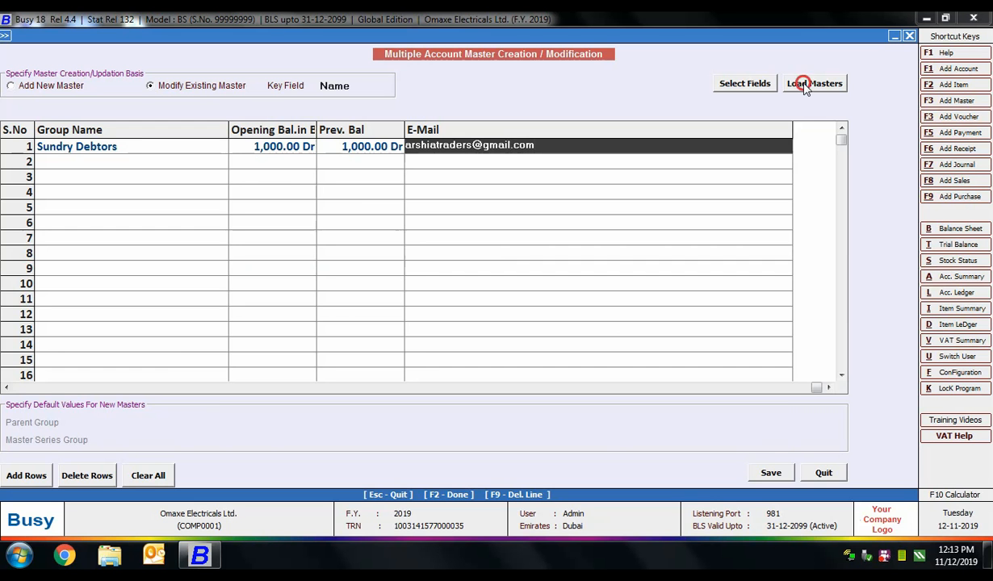
click(775, 473)
click(533, 313)
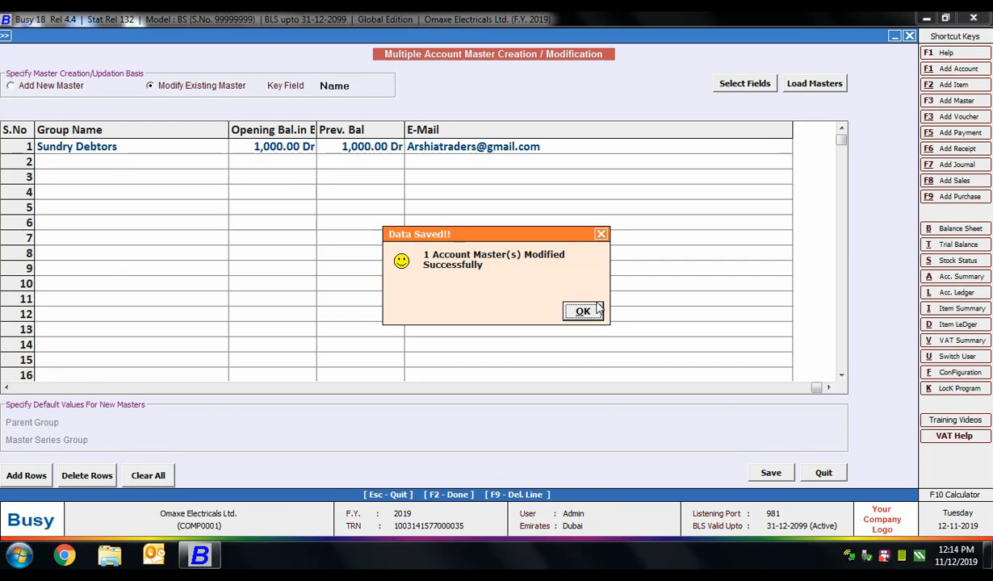
click(598, 311)
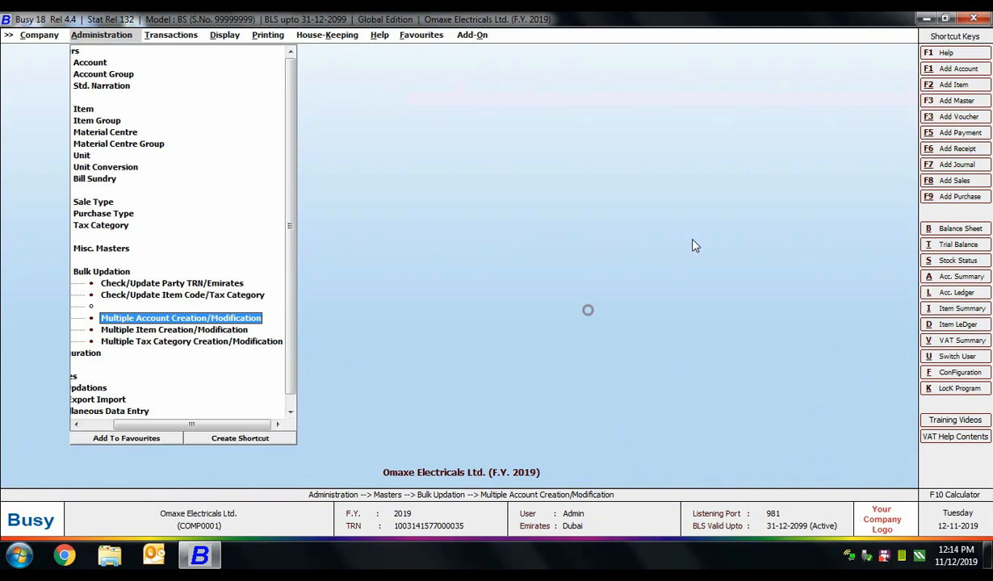
Step: Load Abdullah Electronics, Arshia Enterprises and Bright Electricals from the full account list into the grid
click(212, 316)
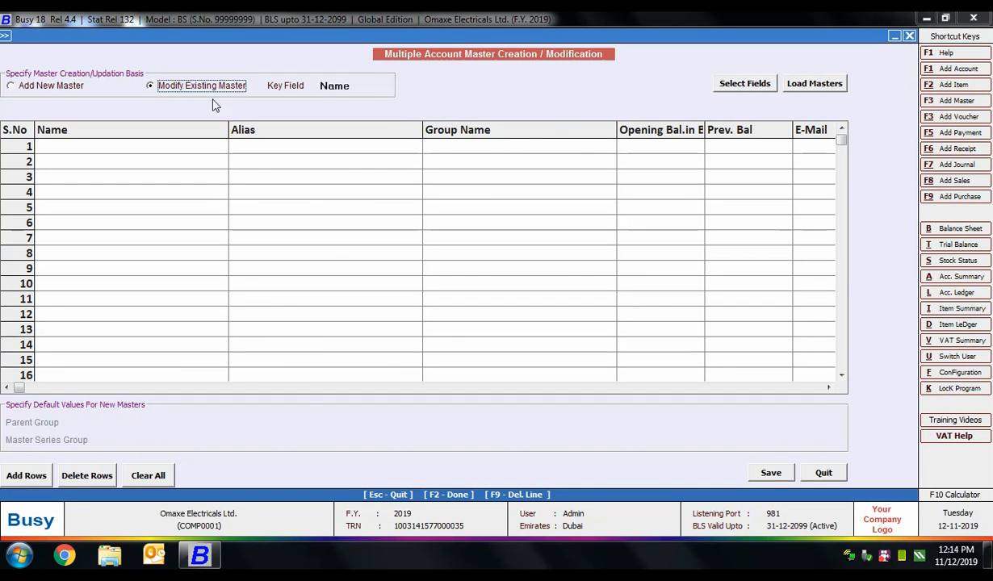
click(810, 83)
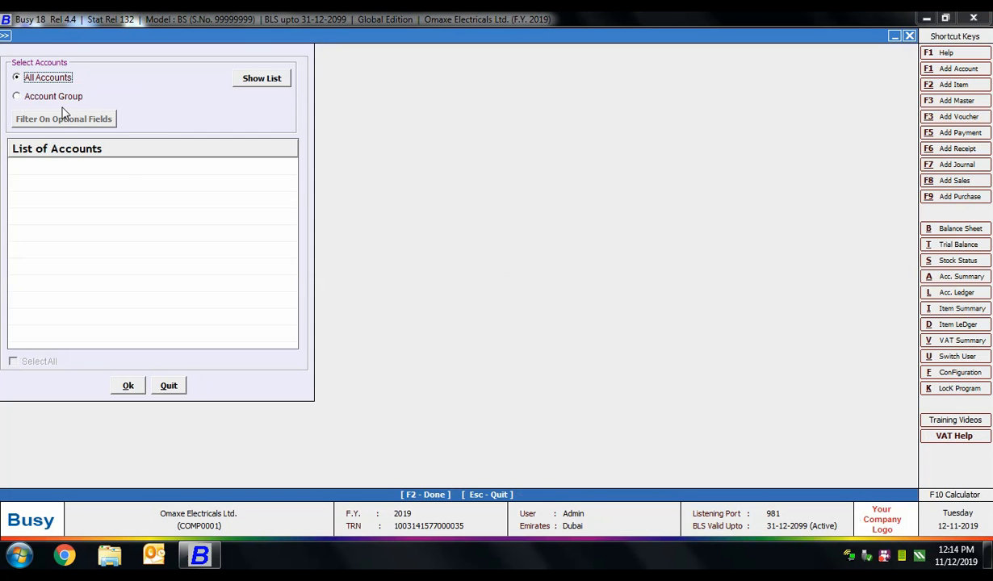
click(66, 95)
click(64, 78)
click(274, 77)
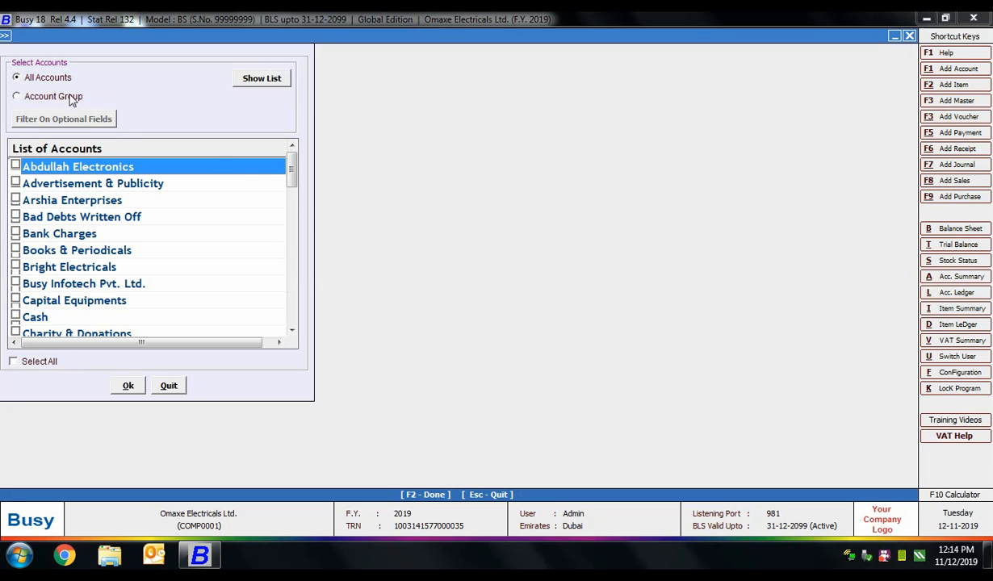
click(15, 165)
click(15, 199)
click(11, 251)
click(15, 267)
click(291, 331)
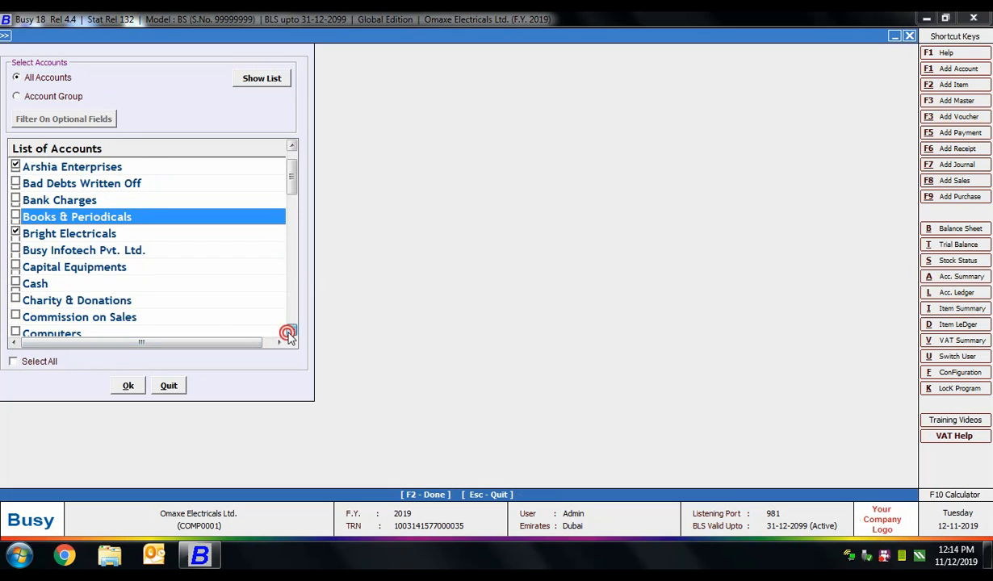
click(290, 331)
click(290, 331)
click(290, 331)
click(291, 331)
click(291, 331)
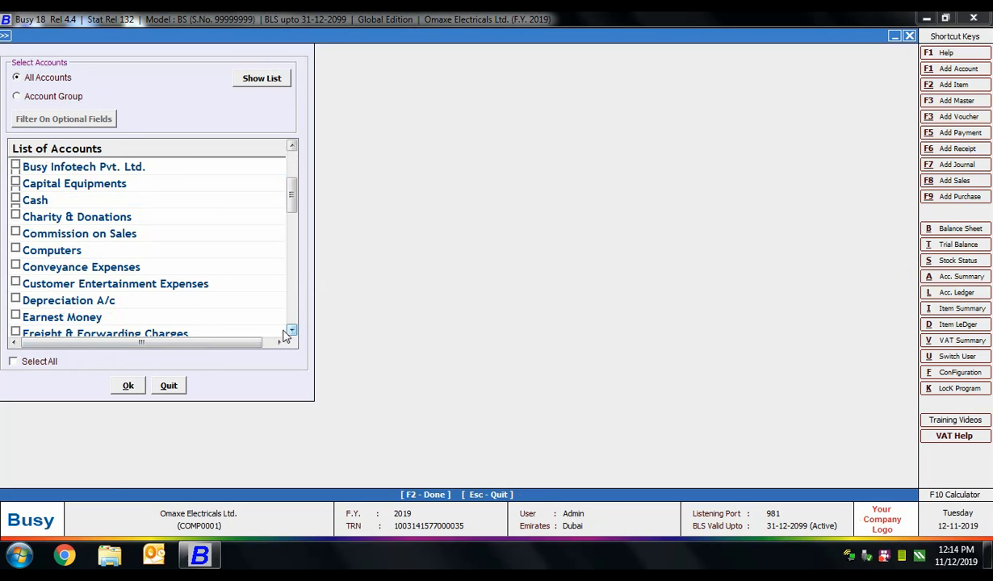
click(129, 385)
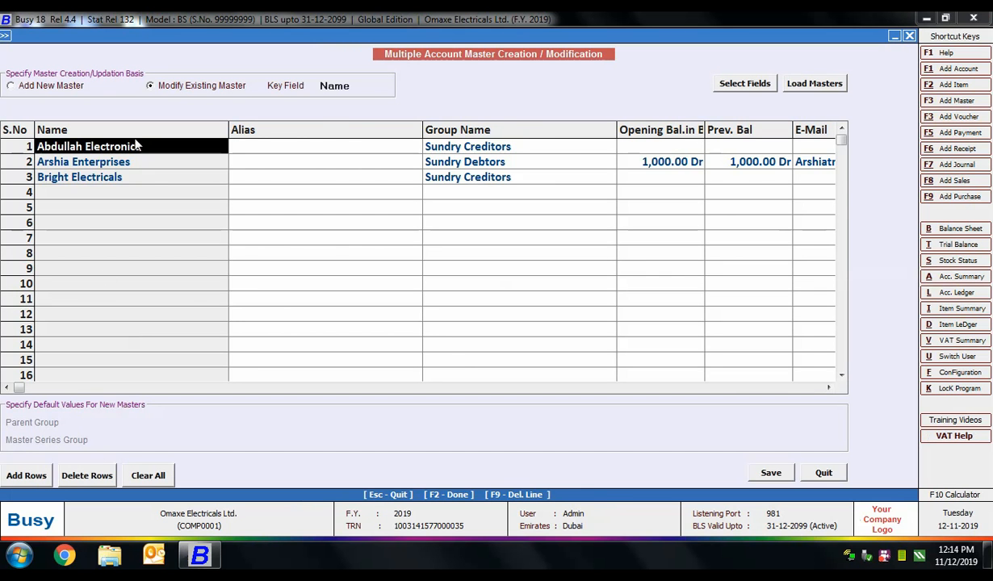
Step: Fill in e-mail addresses for Abdullah Electronics and Bright Electricals and save the three accounts
click(830, 388)
click(829, 387)
click(597, 147)
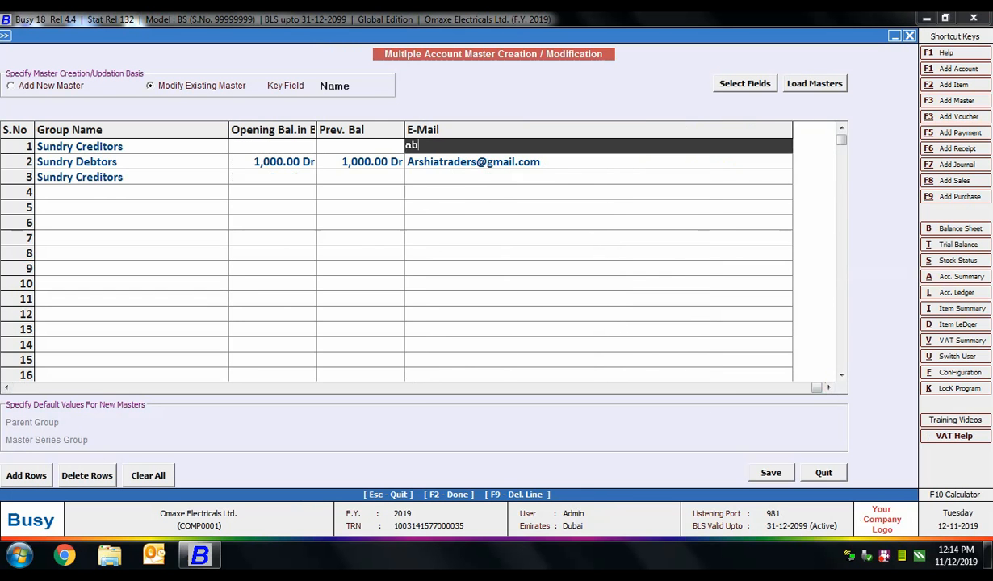
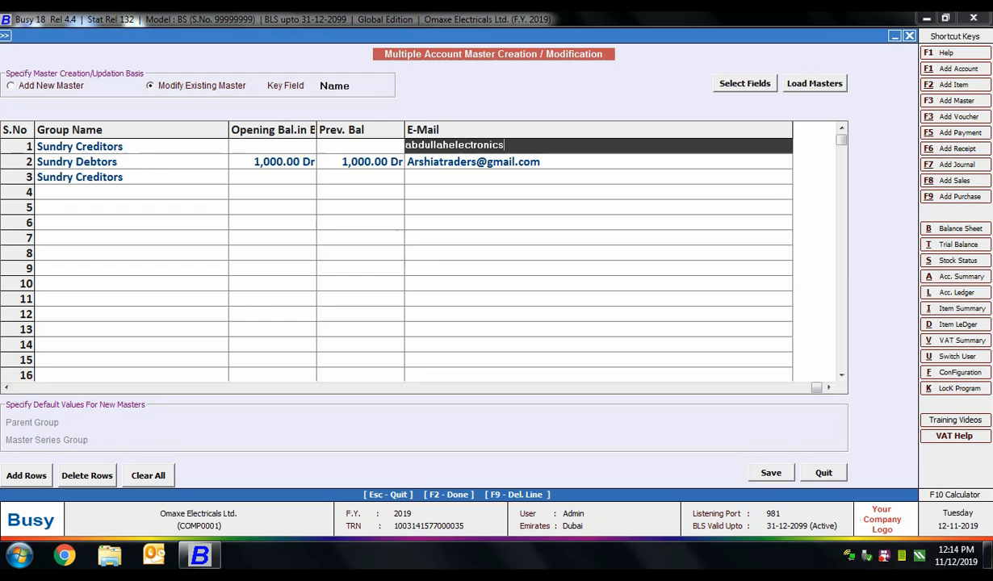
click(450, 175)
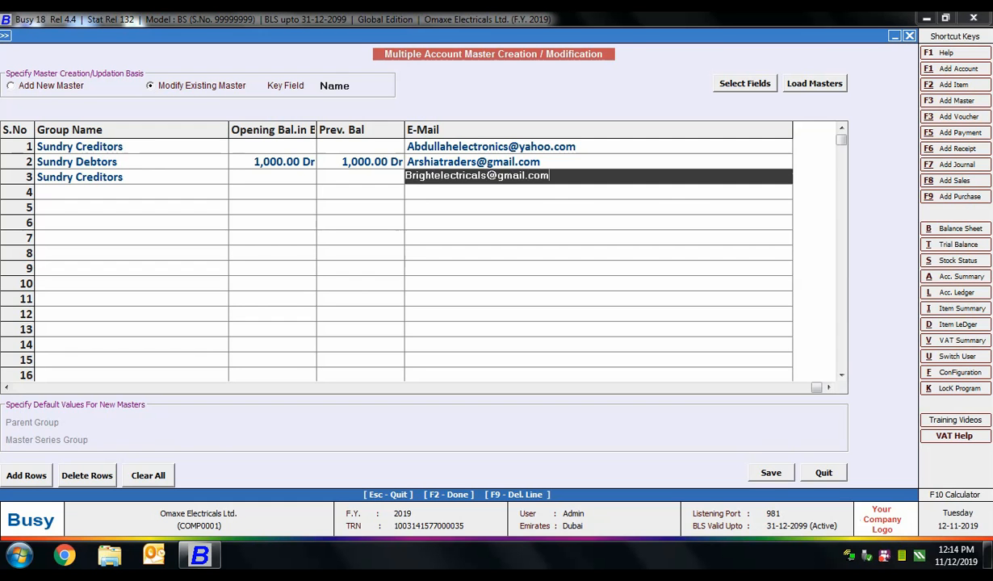
click(765, 474)
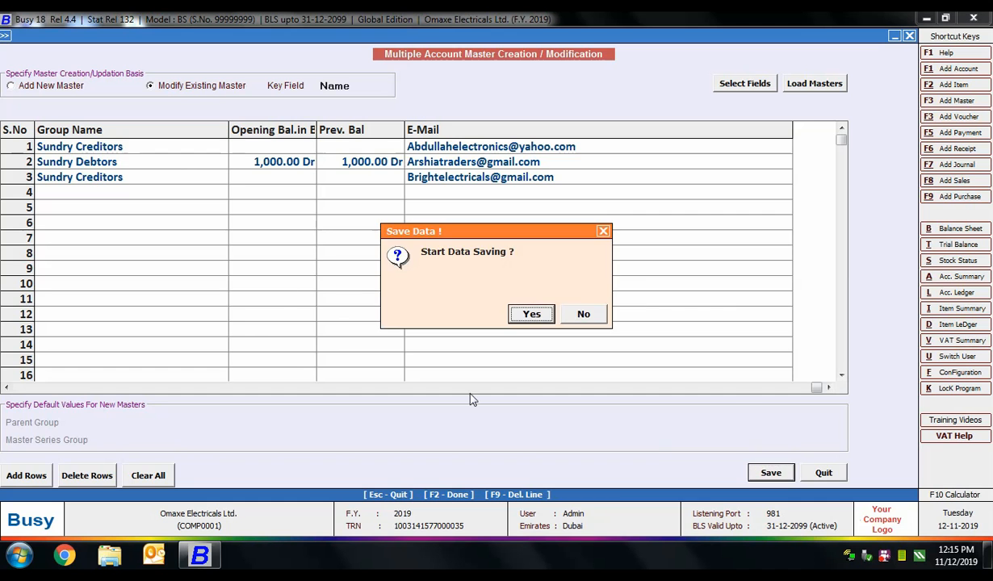
click(504, 304)
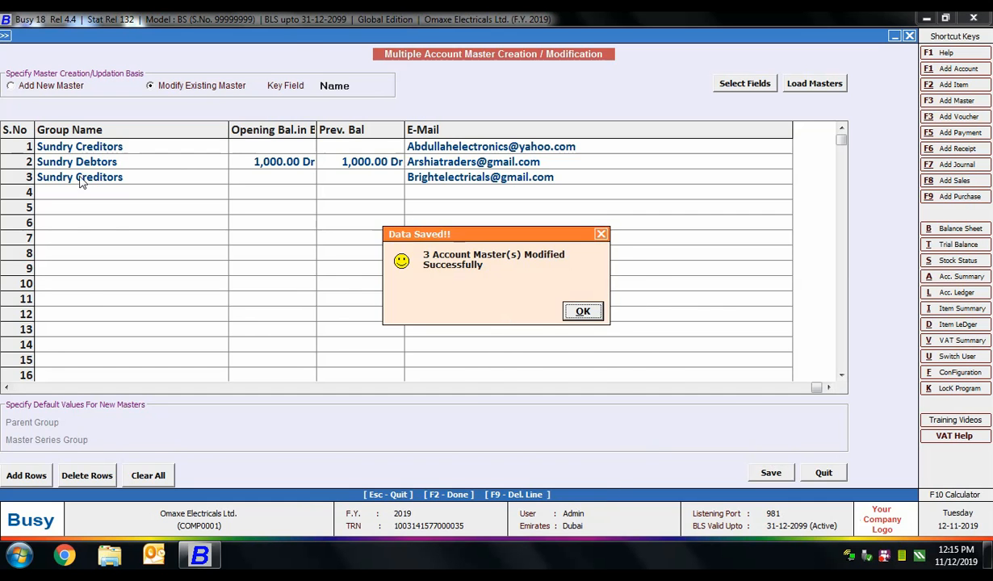
click(582, 310)
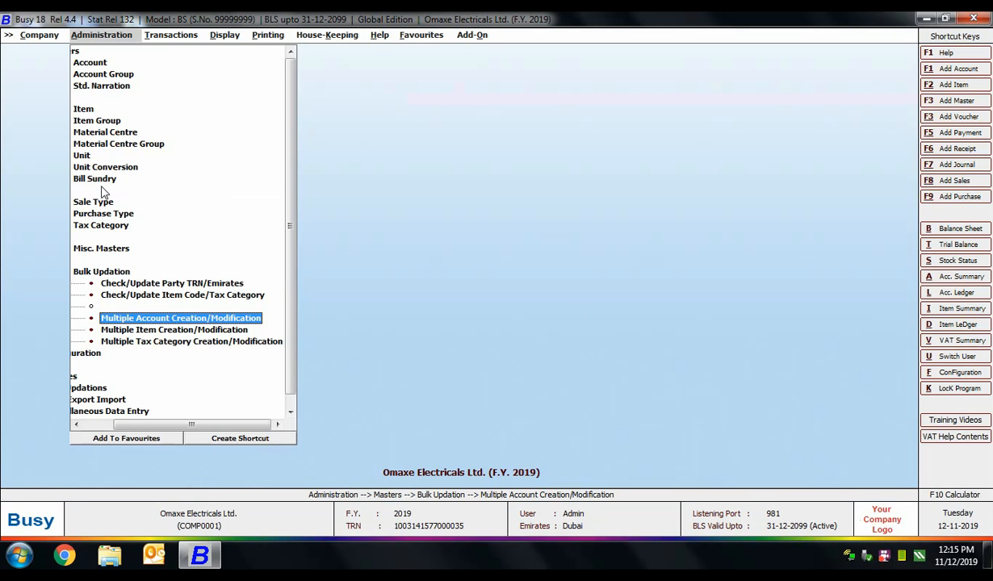
double_click(150, 317)
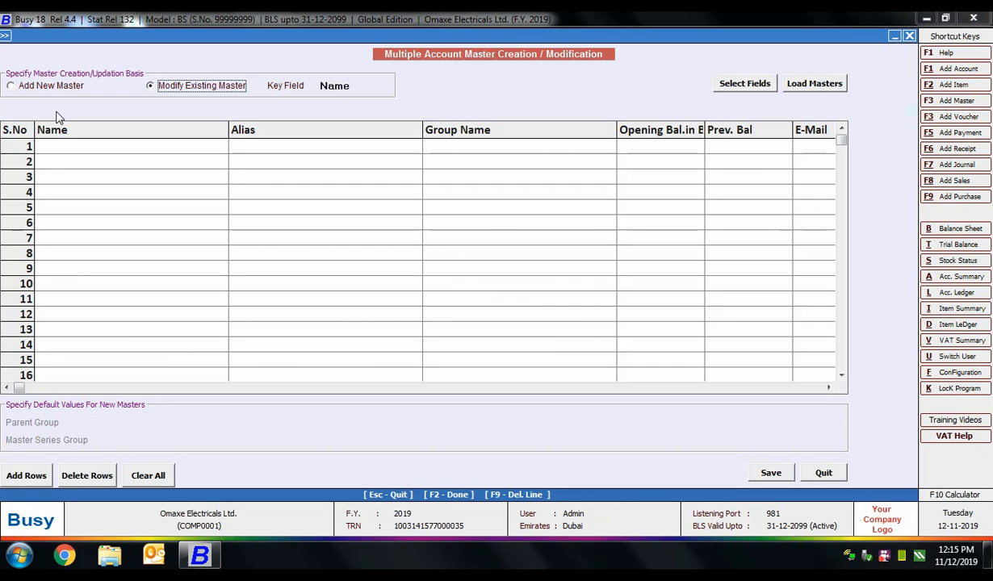
Step: Switch to creating new masters and add Zayed Traders under the Sundry Debtors group
click(52, 88)
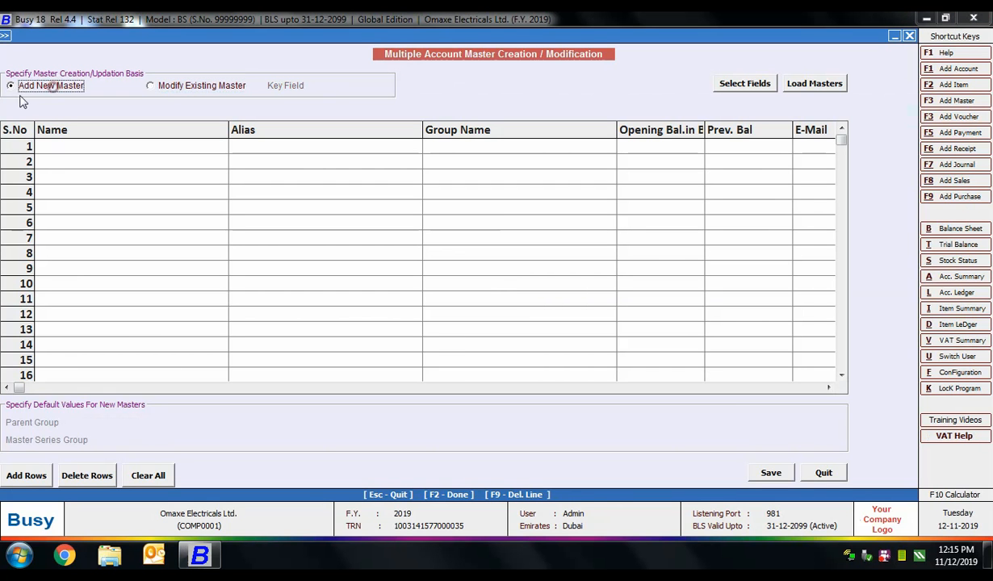
click(76, 147)
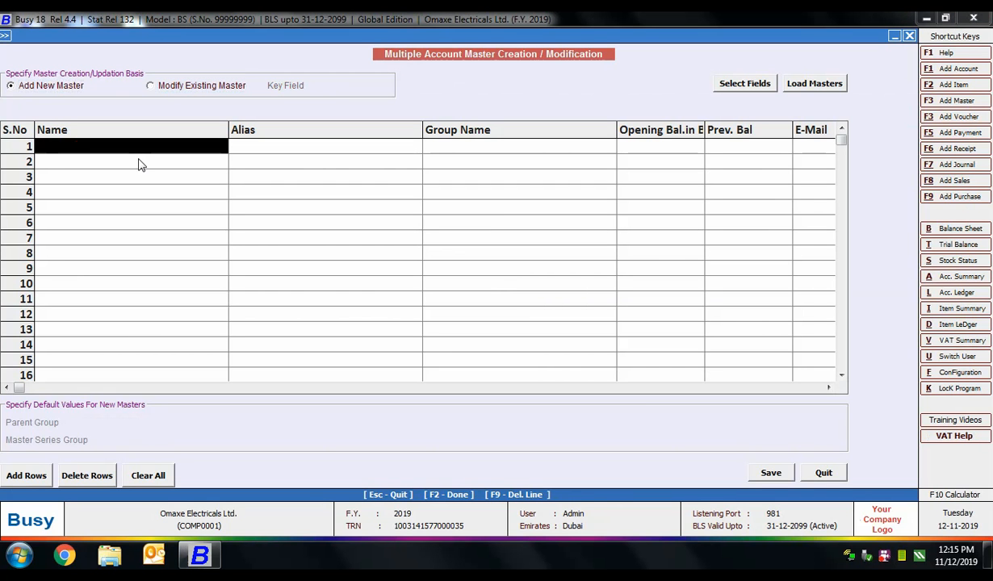
text(Zayed)
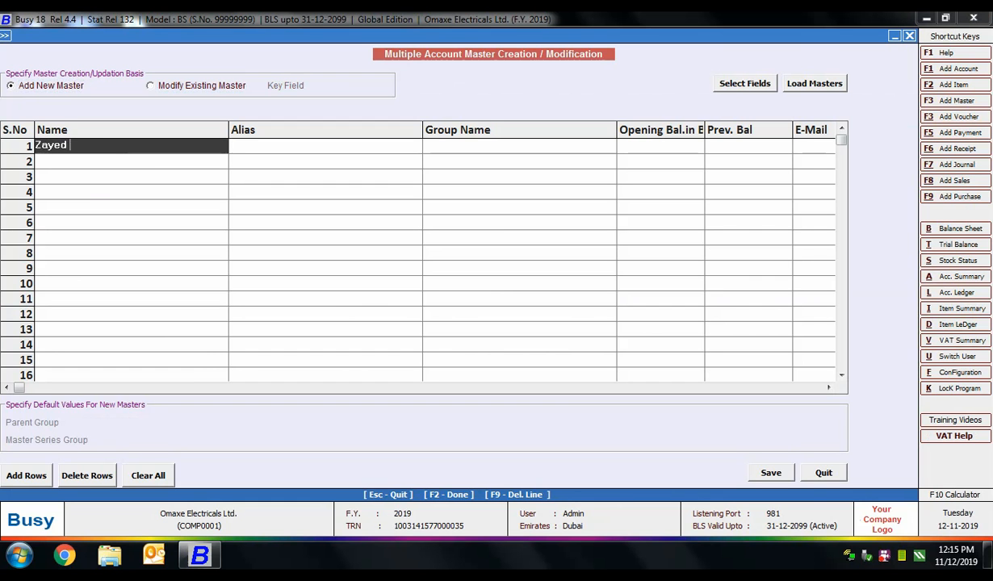
text( Traders)
key(Return)
key(Return)
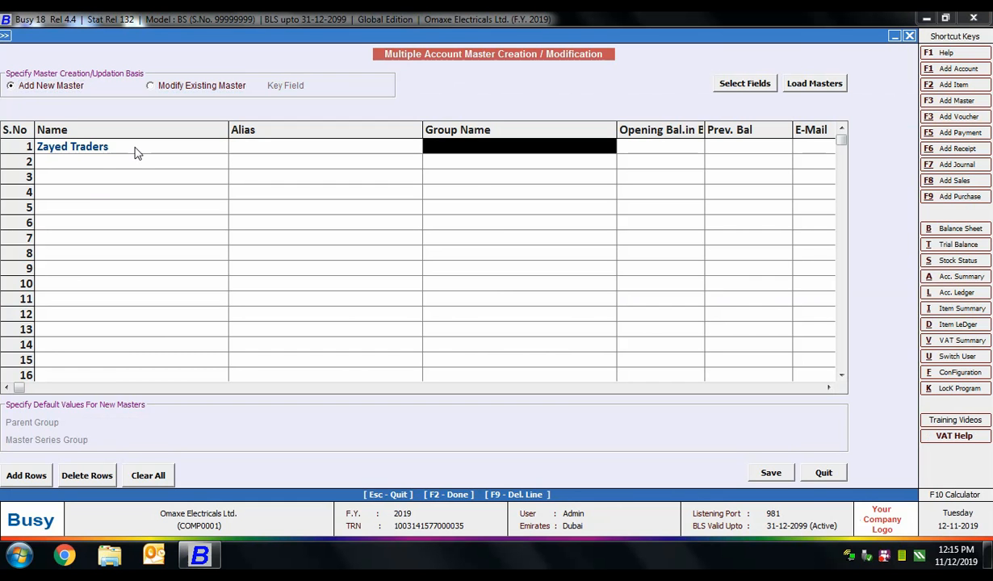
text(sun)
key(Down)
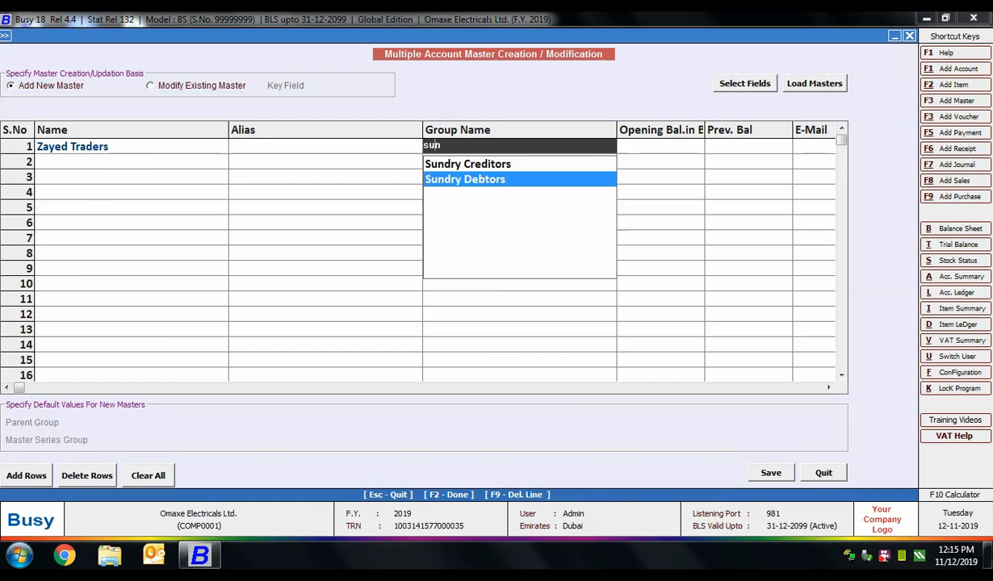
key(Return)
Step: Add Sadaf Electricals under Sundry Creditors and save both new account masters
key(Return)
text(Sada)
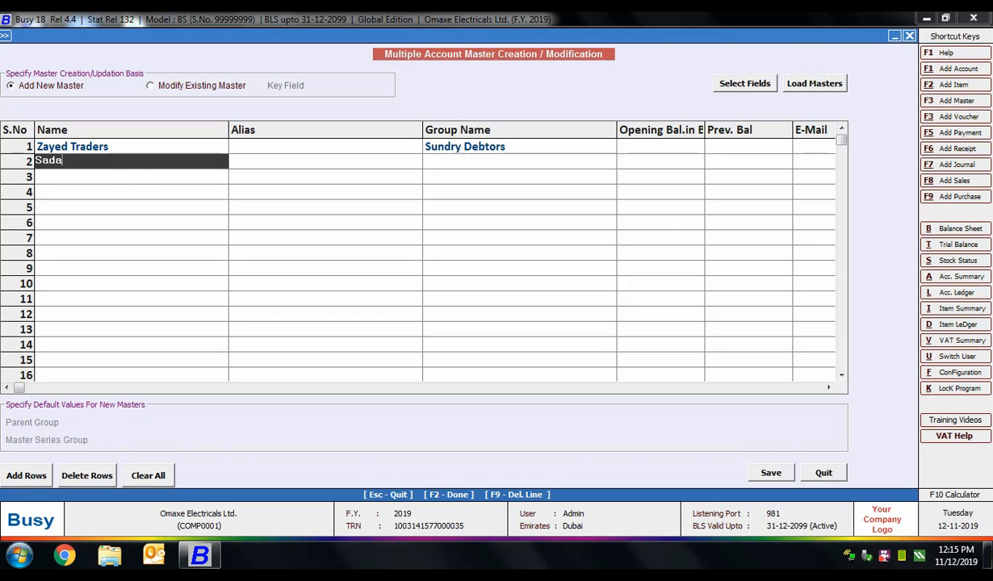
text(f Electricals)
key(Return)
key(Return)
text(Sun)
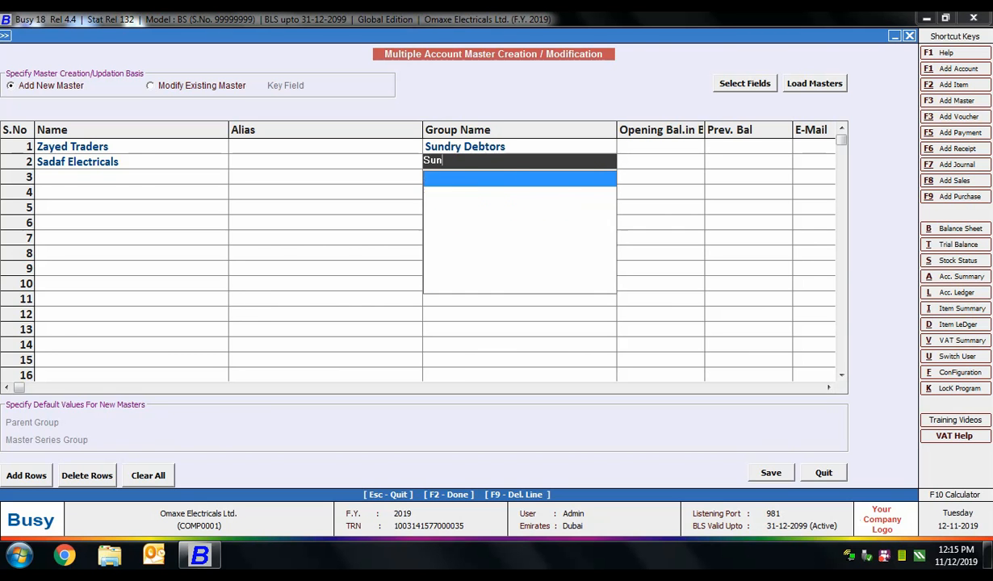
key(Return)
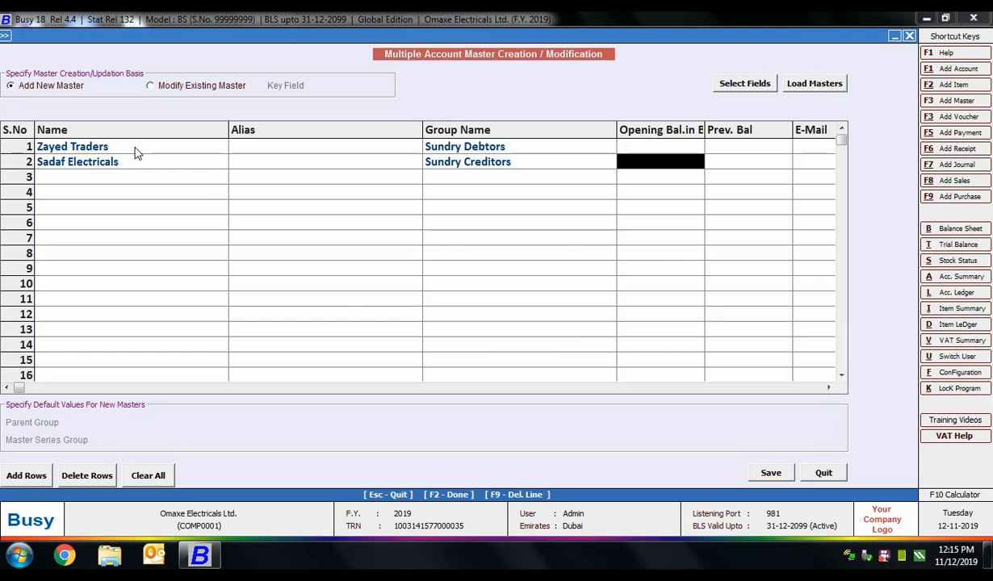
click(763, 474)
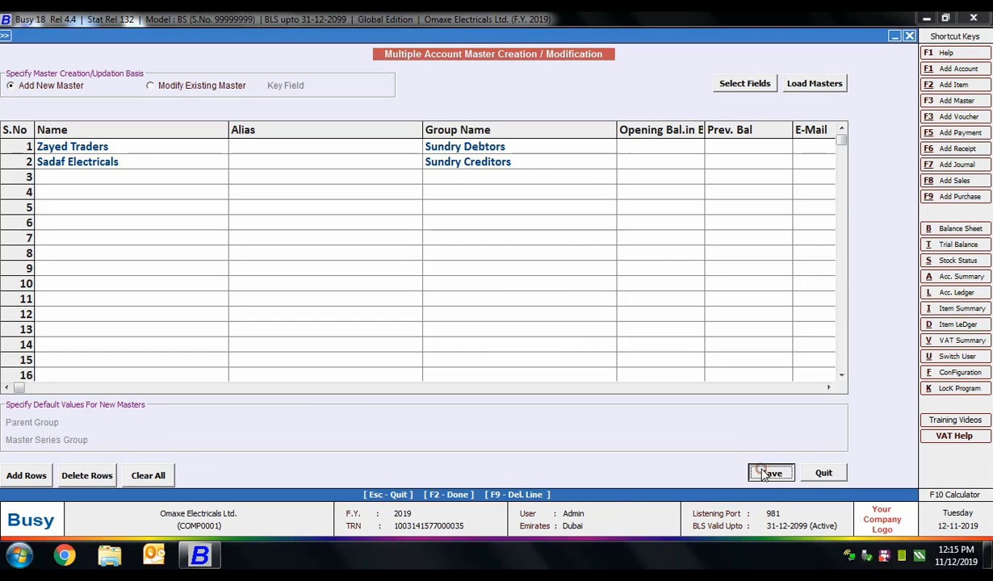
click(519, 312)
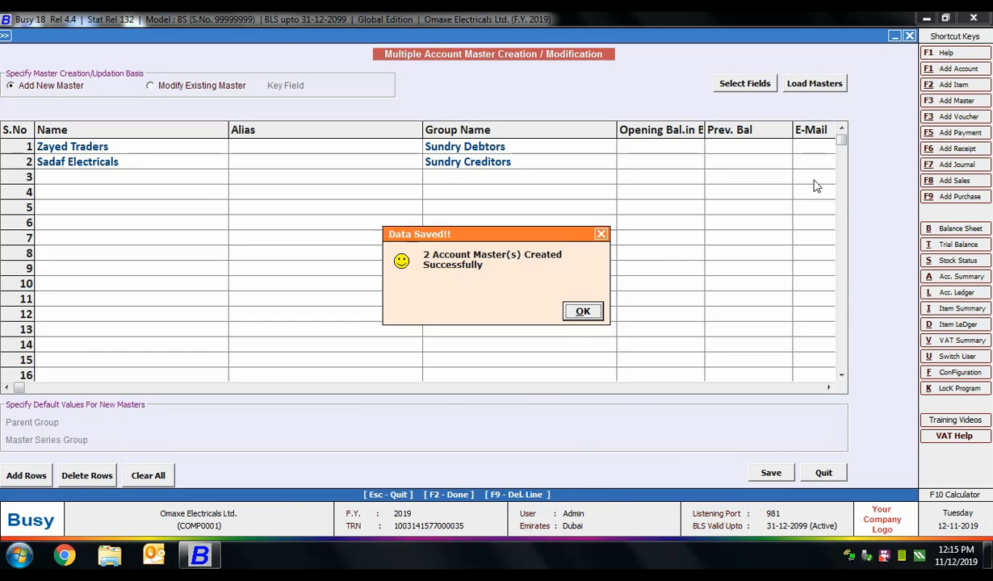
click(582, 312)
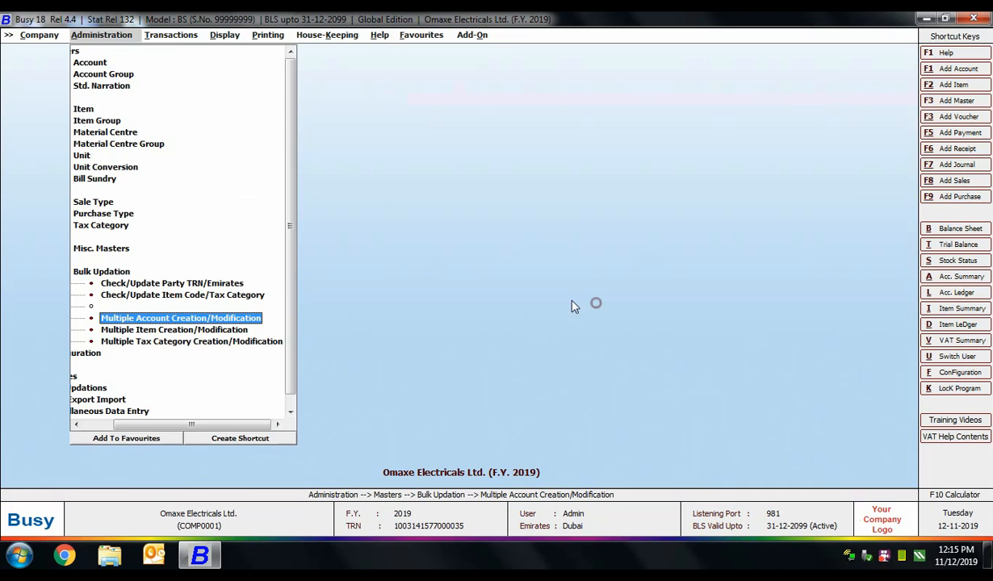
click(195, 331)
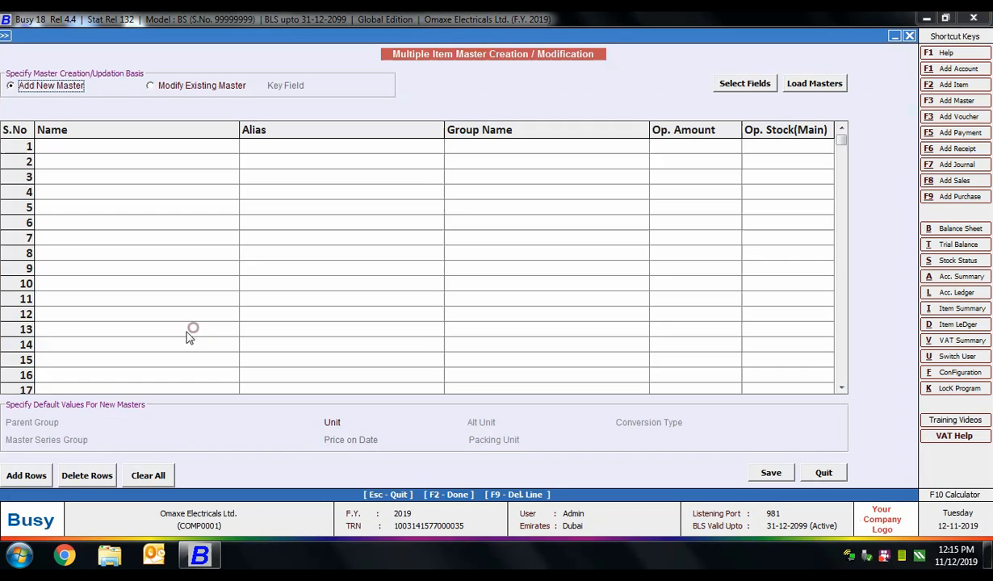
click(200, 85)
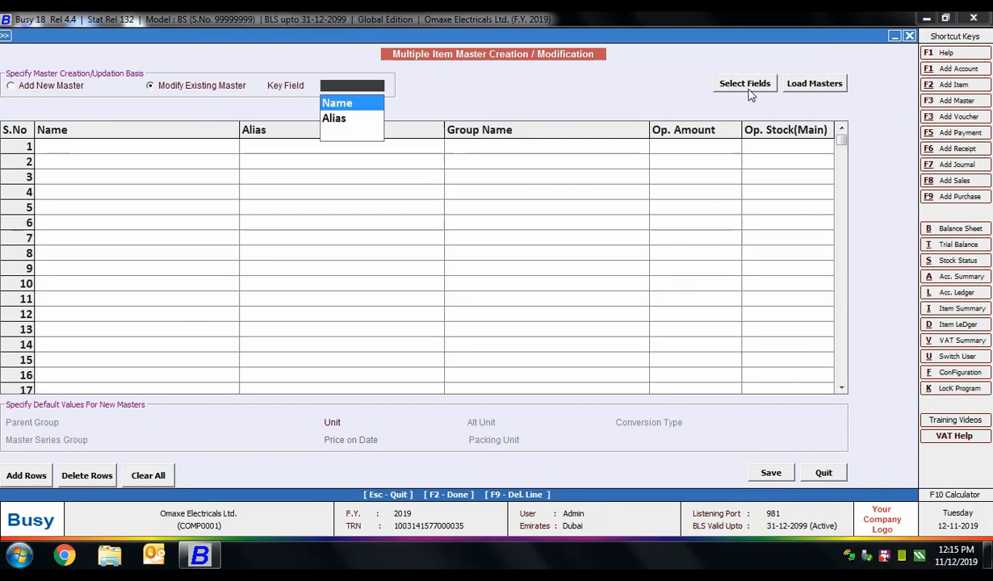
click(816, 84)
click(261, 79)
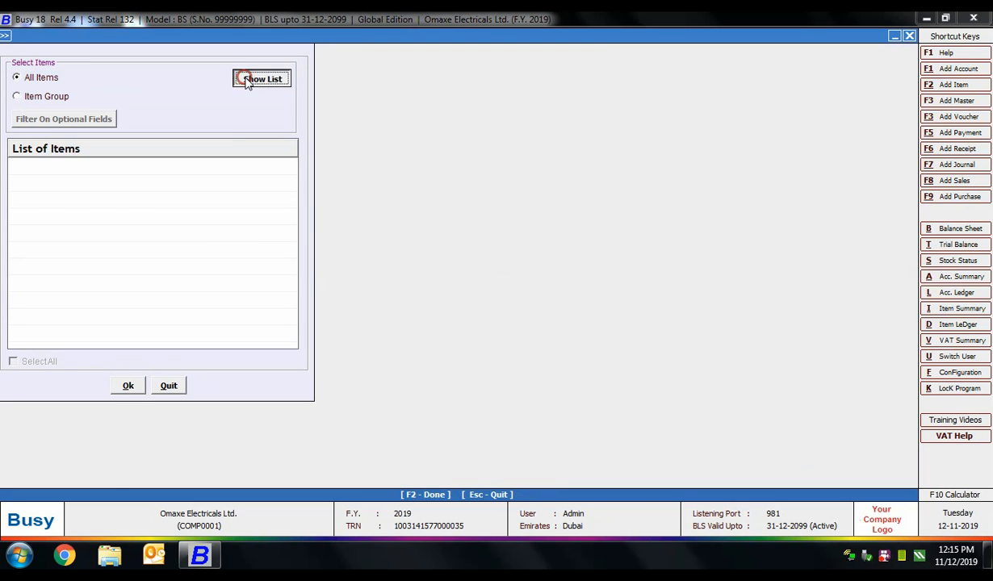
click(34, 361)
click(127, 385)
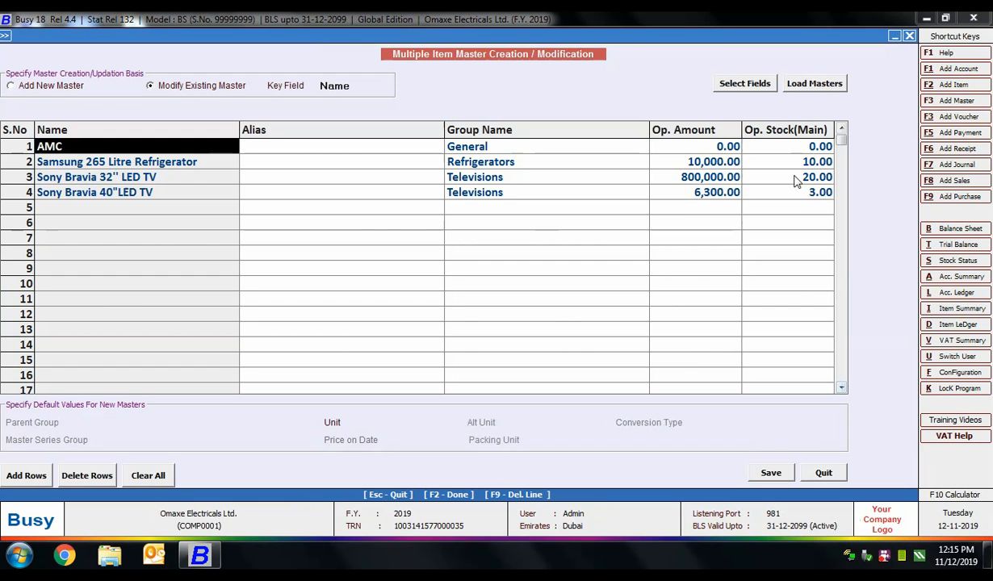
click(759, 146)
click(775, 192)
click(792, 214)
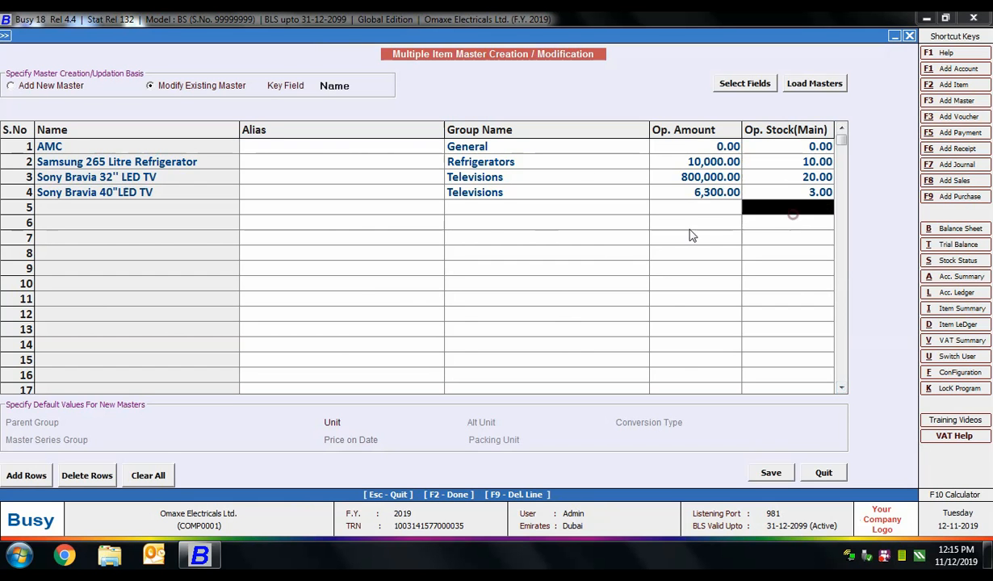
key(Escape)
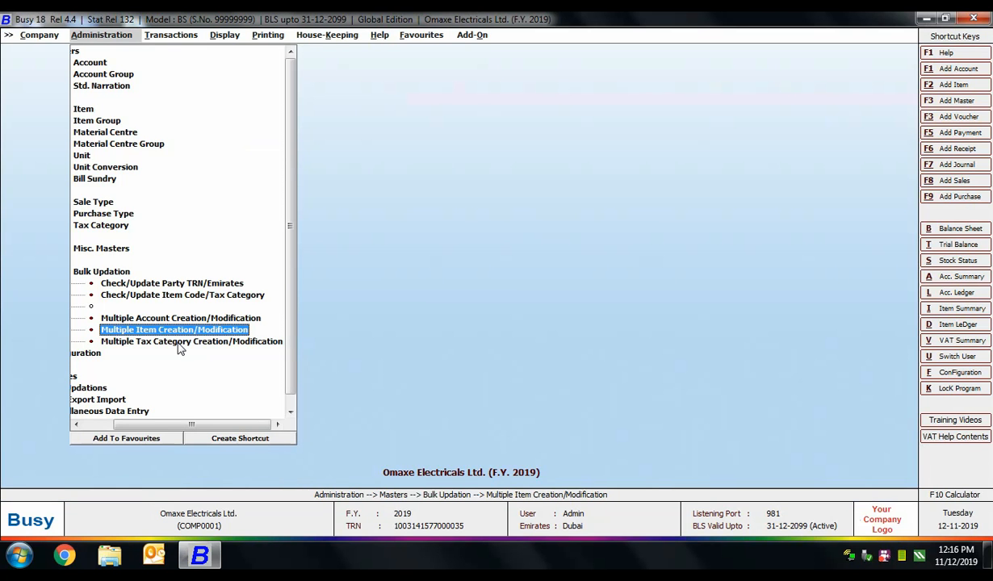
Step: Enter a tax category named 2%, type Goods, local rate 2.00, and save it
double_click(180, 342)
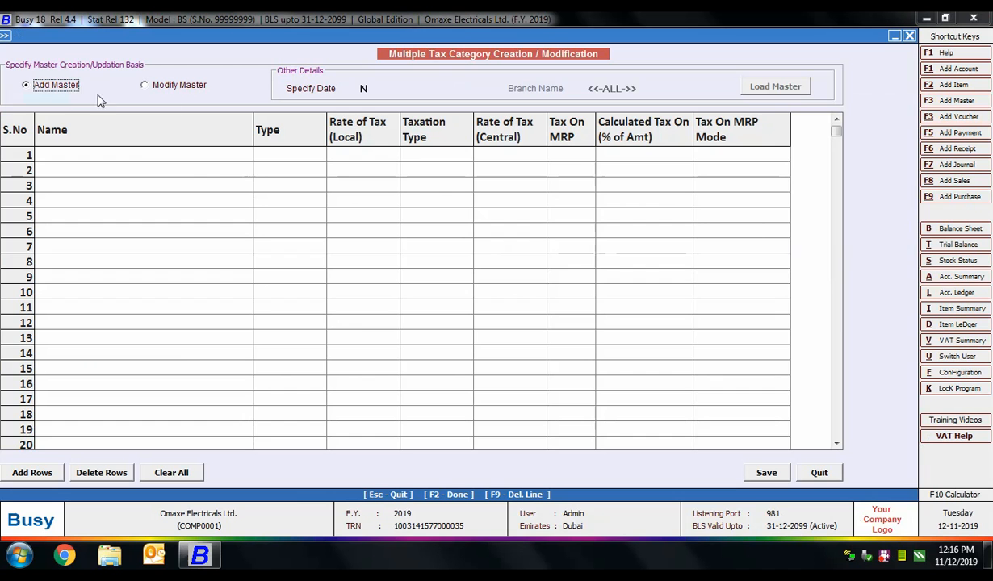
click(155, 159)
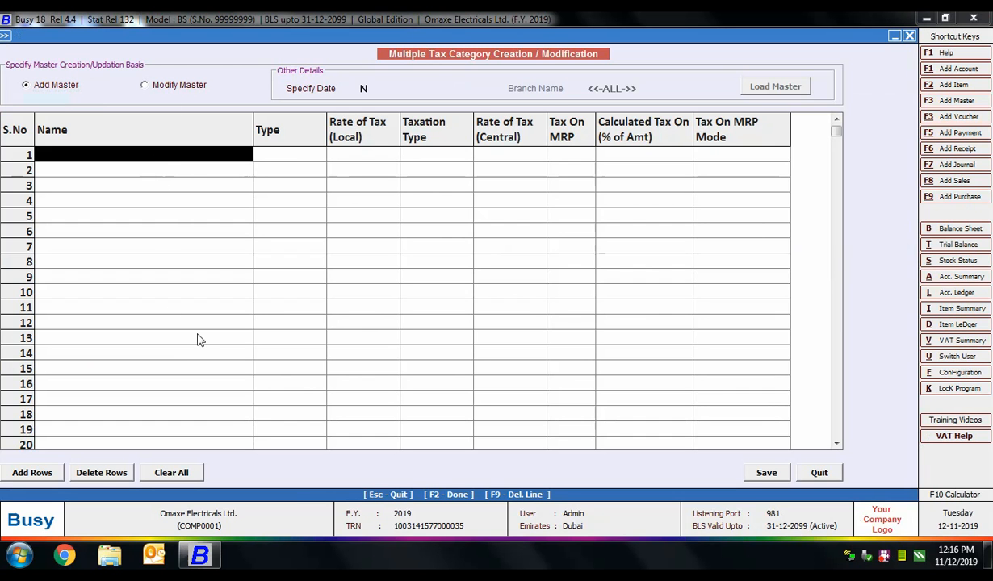
text(2%)
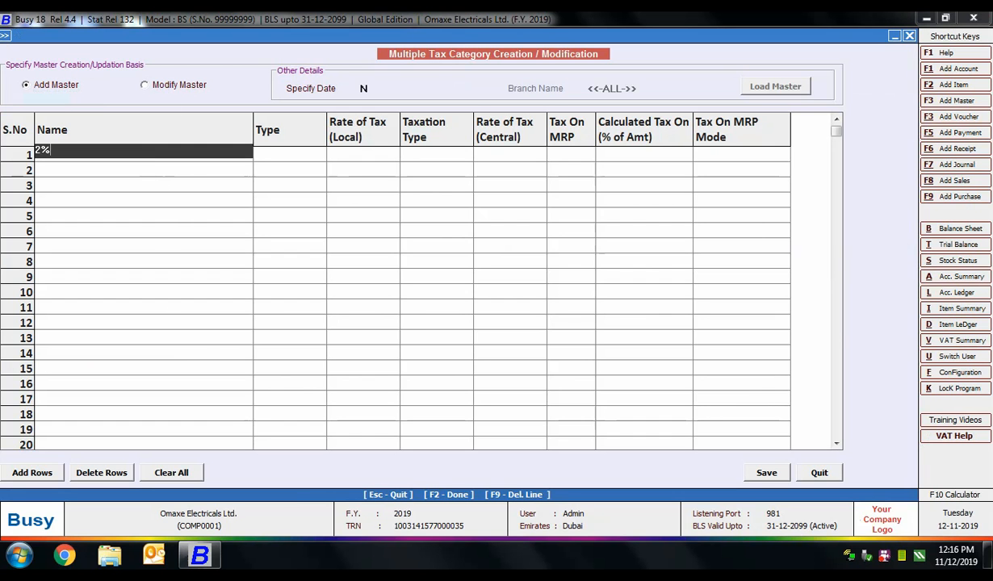
key(Return)
key(Return)
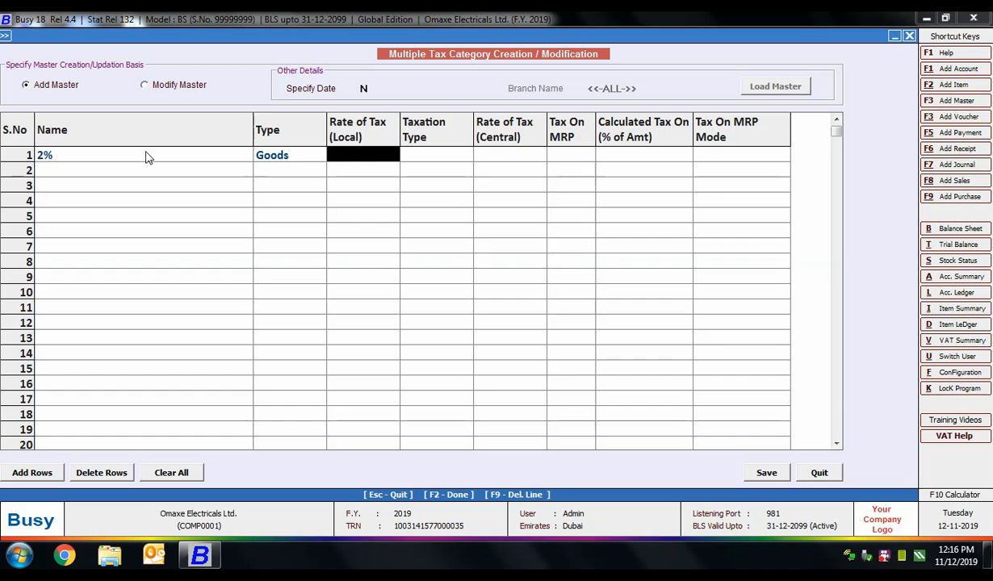
text(2)
key(Return)
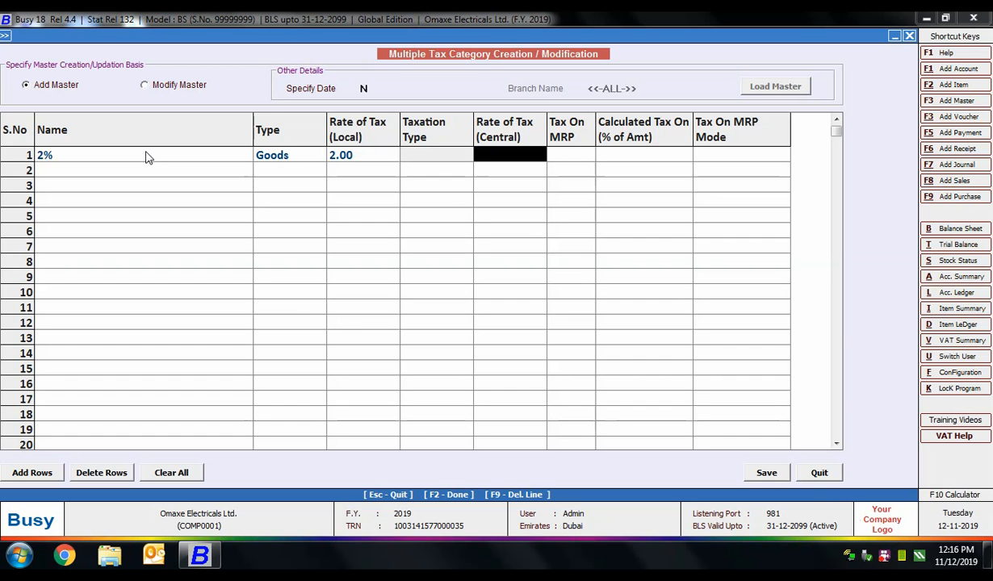
key(Return)
key(Return)
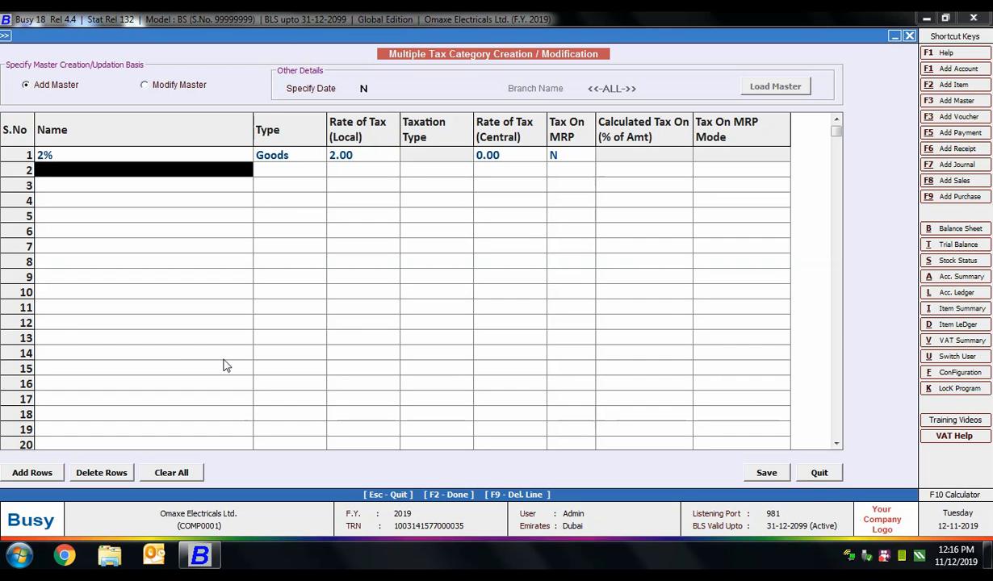
click(763, 472)
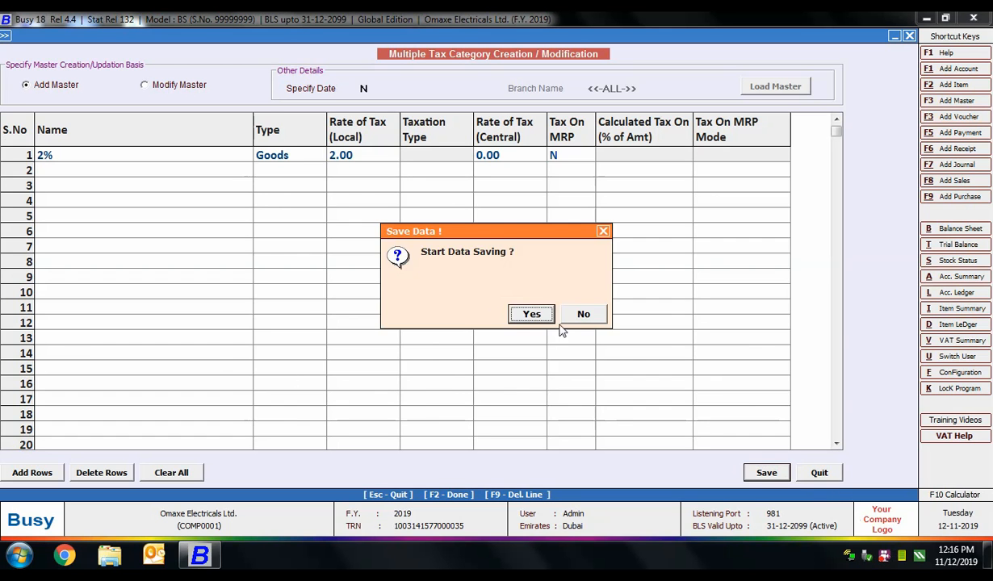
click(531, 314)
click(582, 307)
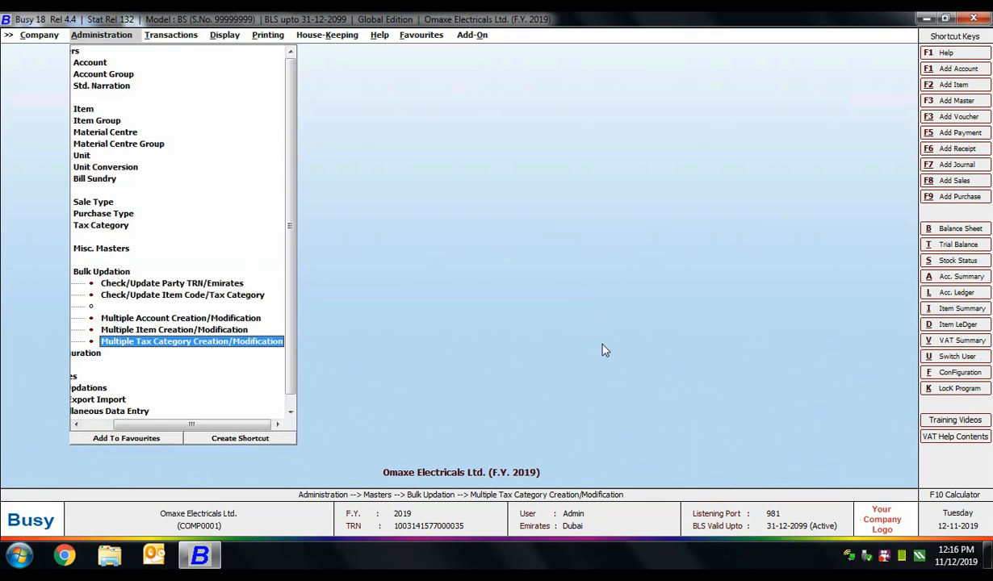
Step: Open the 2% tax category's details for review and close them unchanged
key(Escape)
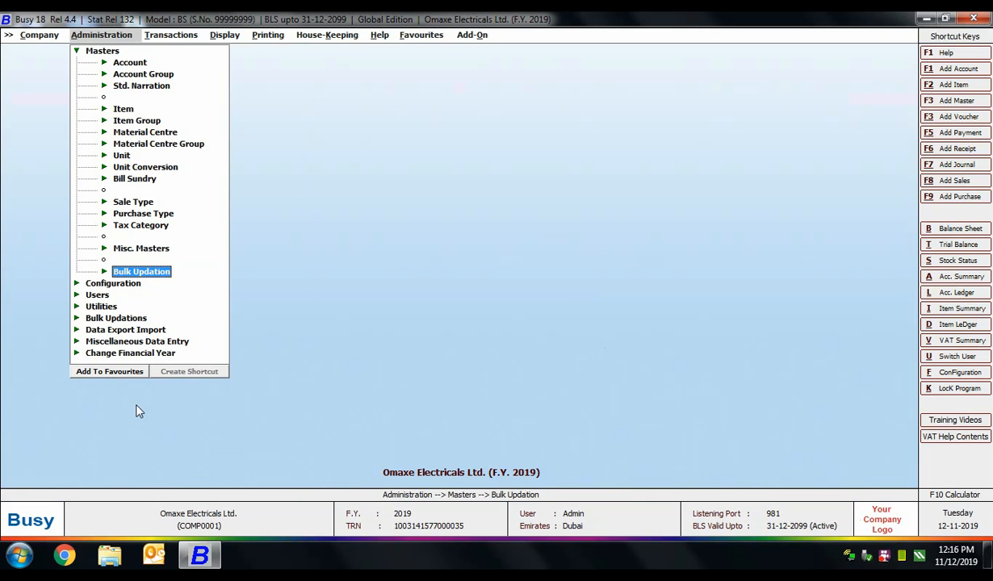
click(142, 225)
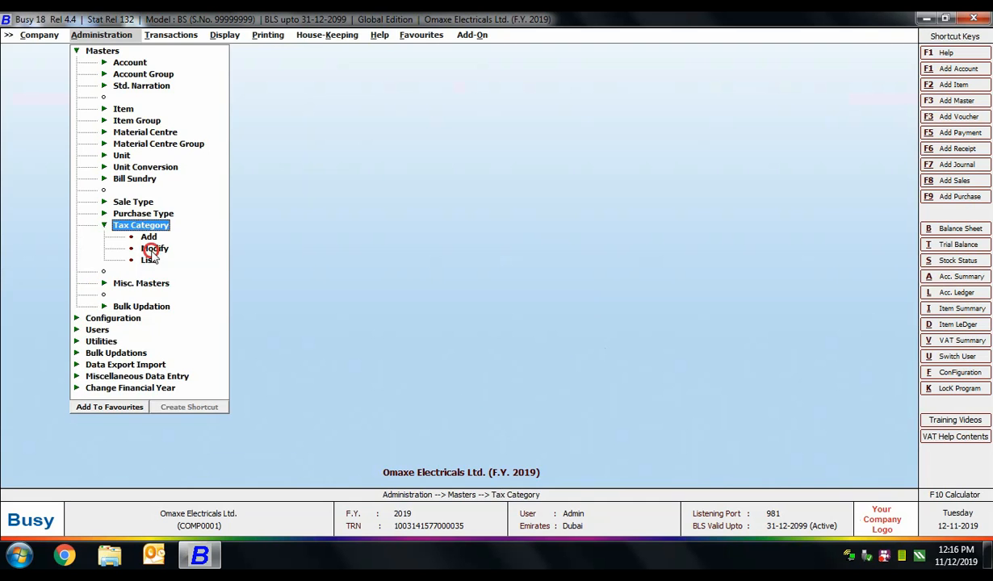
click(152, 250)
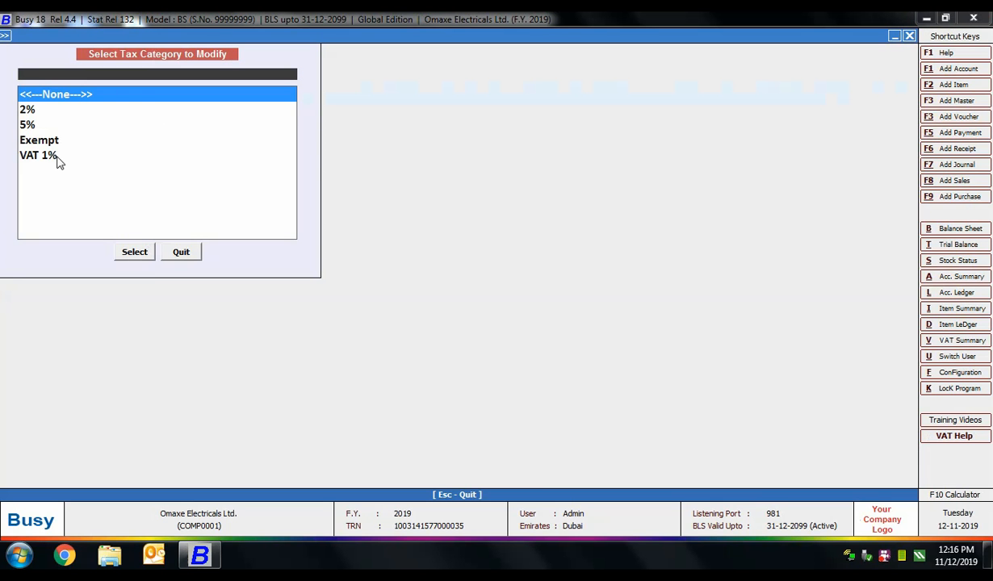
click(27, 109)
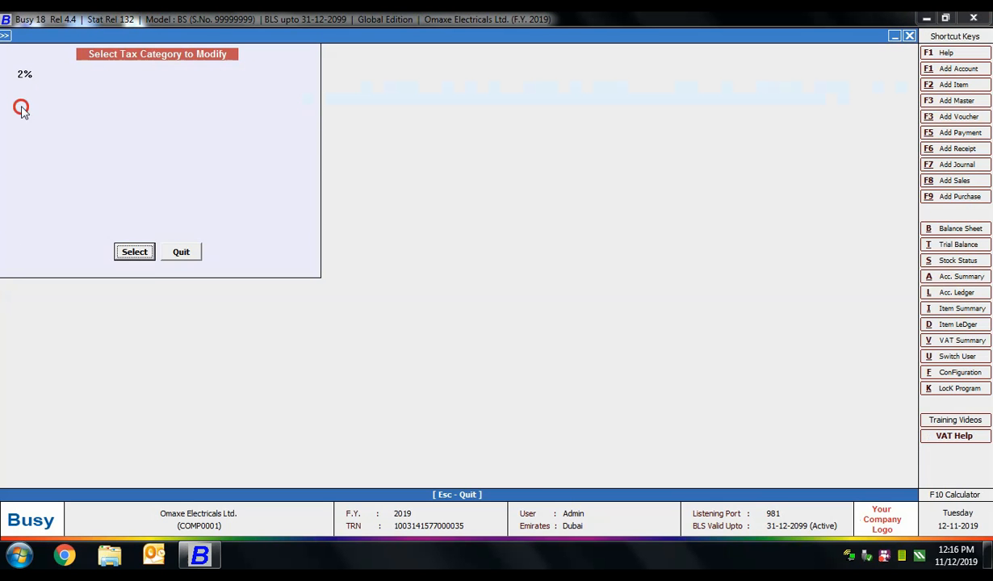
click(135, 252)
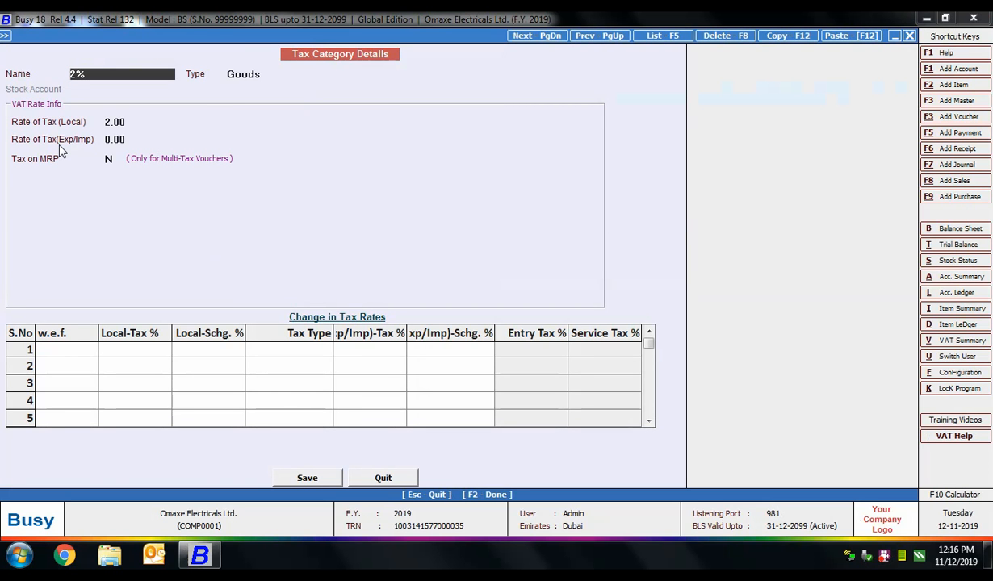
key(Escape)
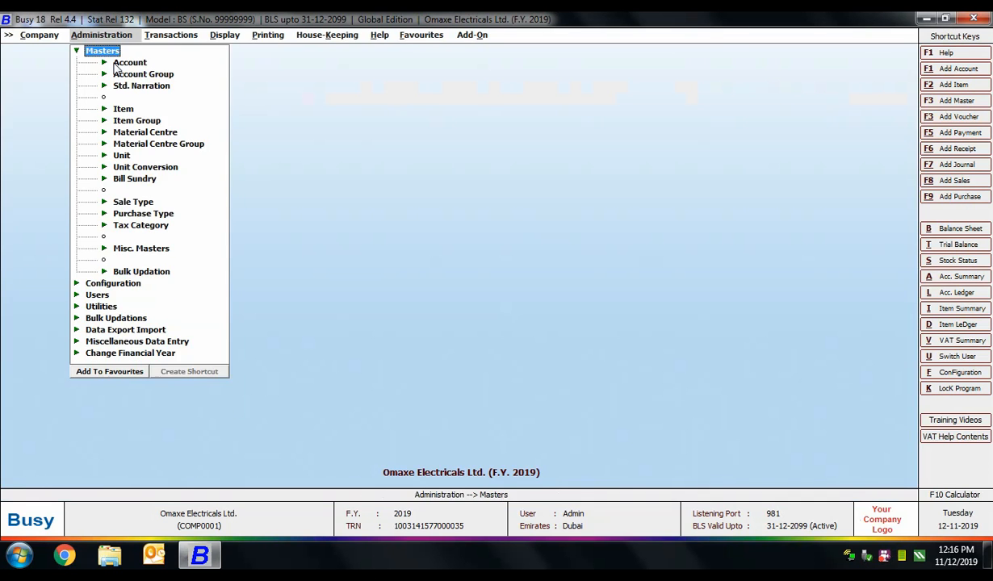
Step: Search for 'zayed' and open the Zayed Traders account master, then close it unchanged
click(115, 63)
click(141, 85)
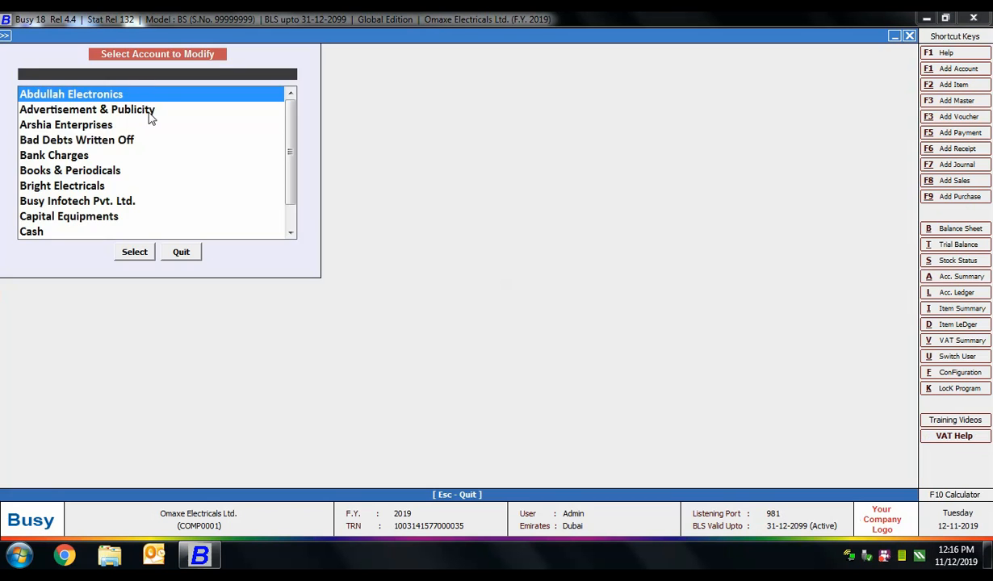
text(zayed)
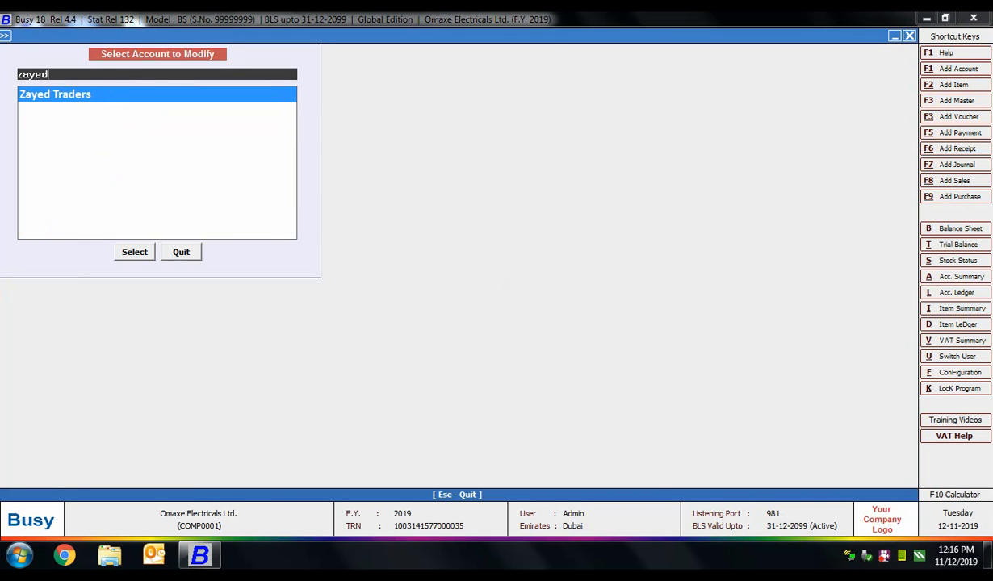
key(Return)
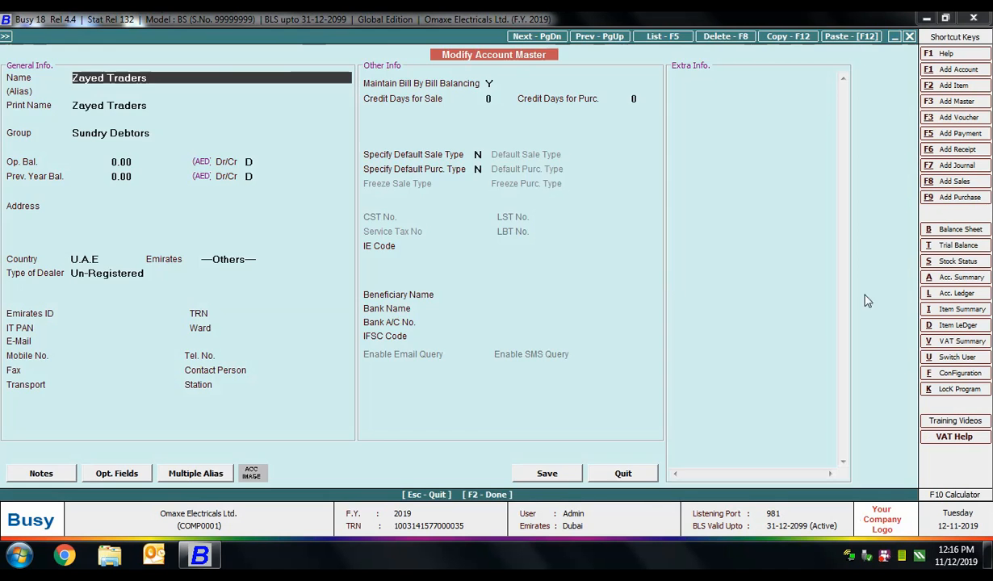
key(Escape)
key(Escape)
key(Escape)
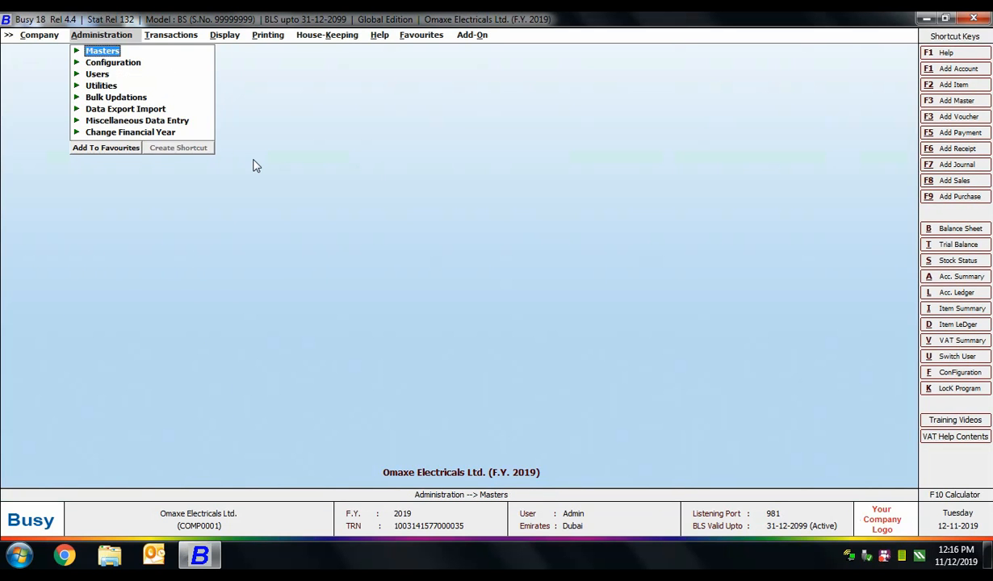
Step: Return to the empty main screen and advance the slideshow to the Answers slide
key(Escape)
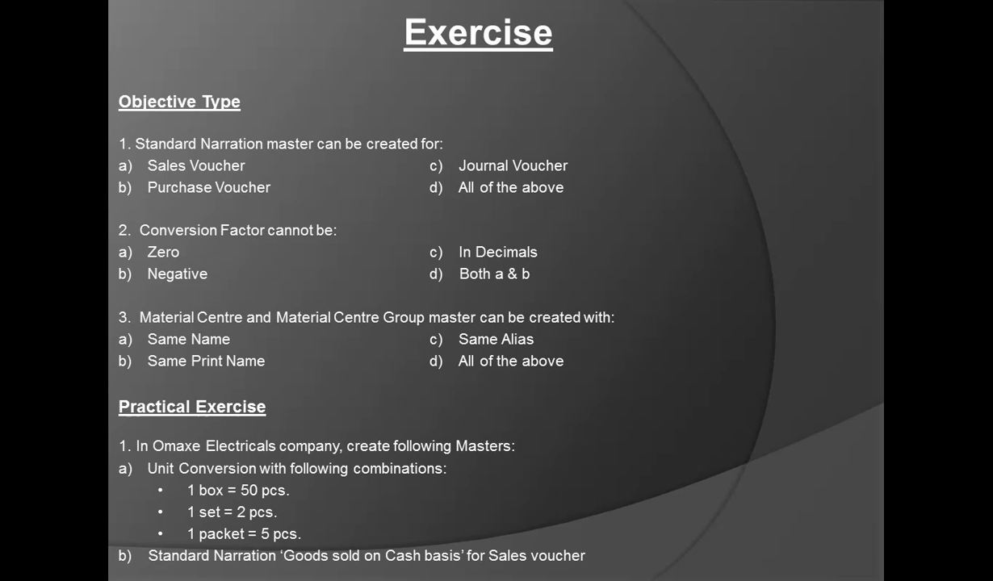
key(Right)
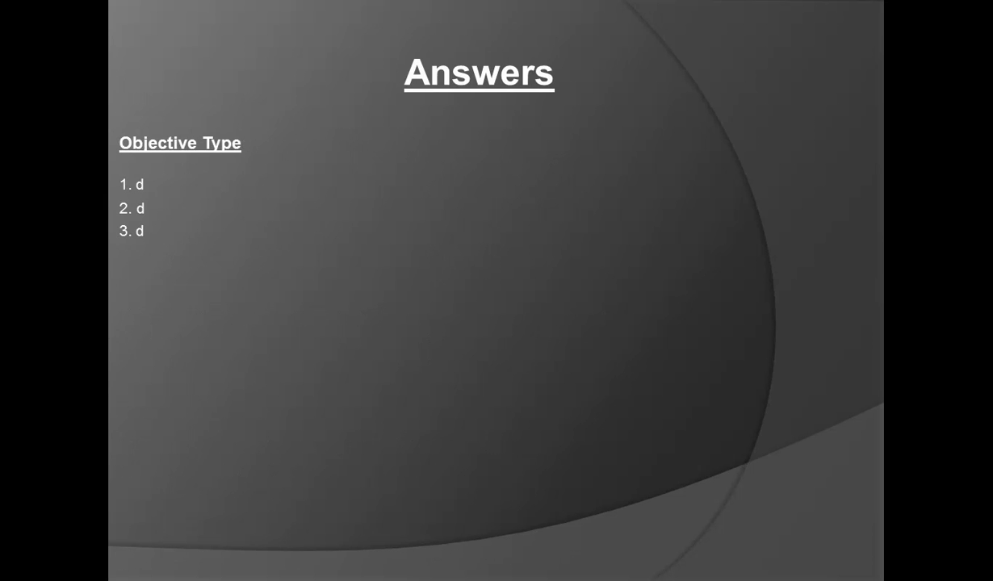